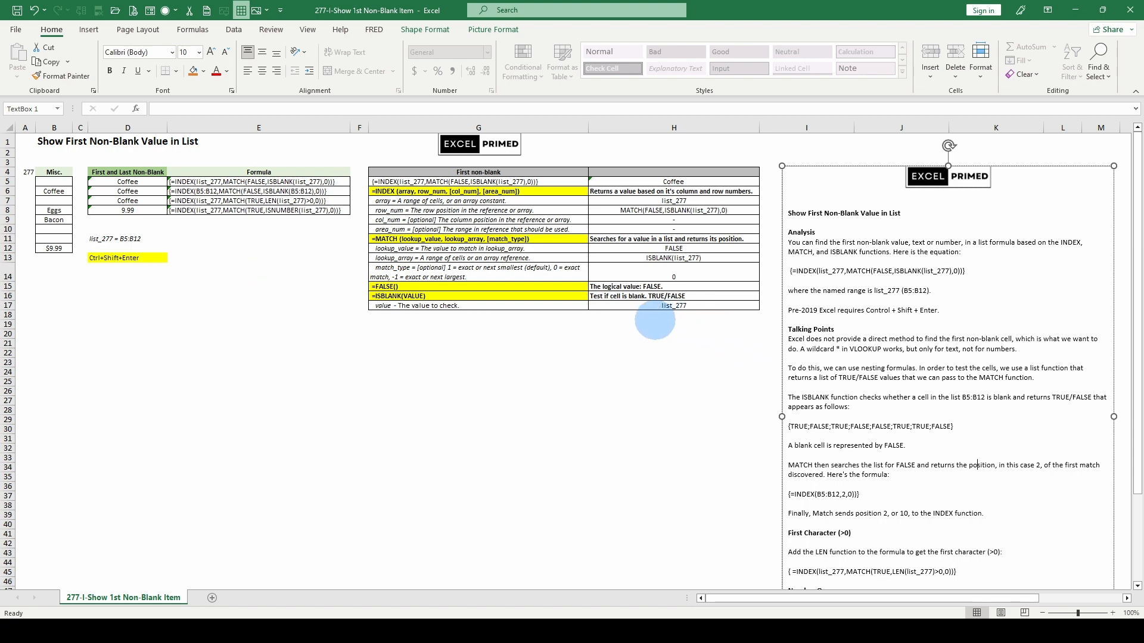
# - Read the Analysis and Talking Points notes on finding the first non-blank value in a list
pyautogui.scroll(-1, 811, 314)
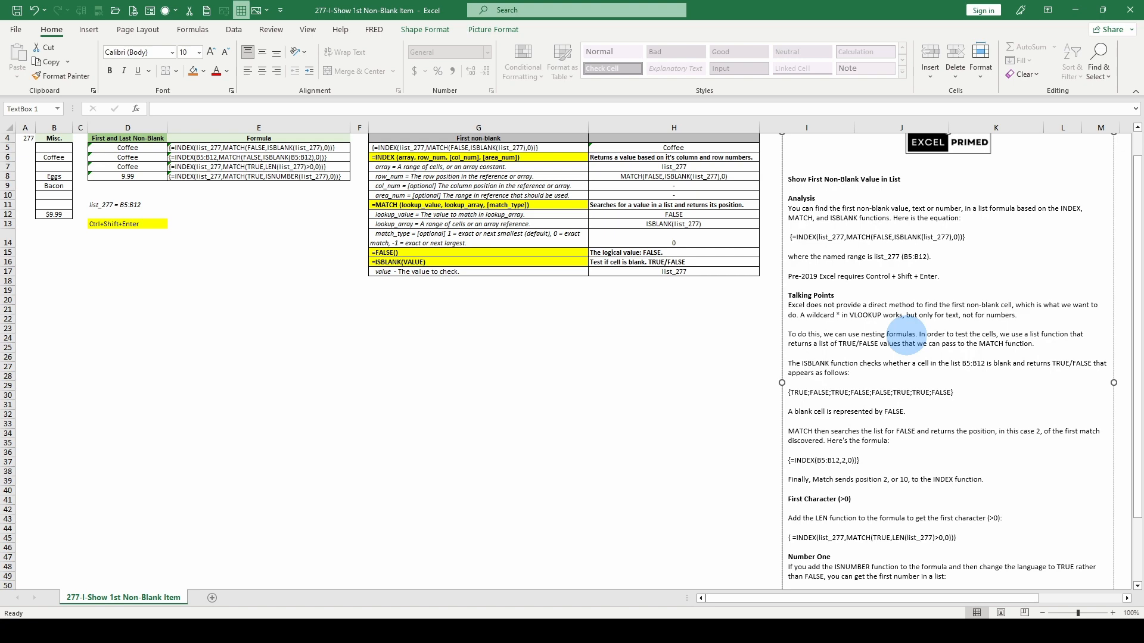
pyautogui.scroll(-1, 906, 333)
pyautogui.scroll(1, 906, 333)
pyautogui.scroll(1, 906, 333)
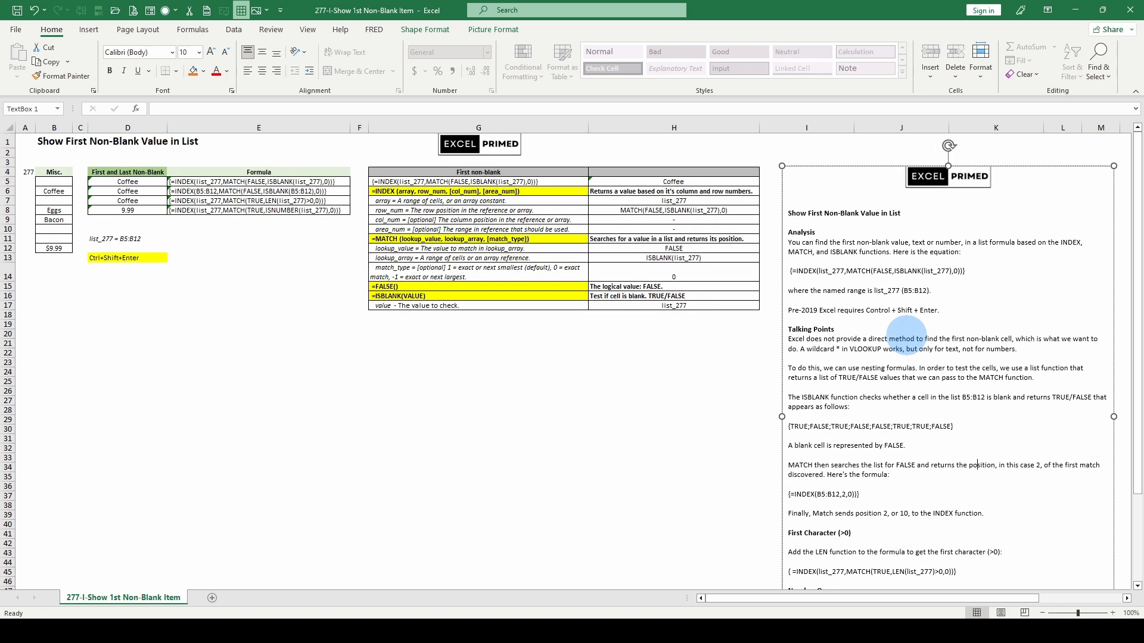
pyautogui.scroll(-1, 905, 334)
pyautogui.scroll(1, 906, 335)
pyautogui.scroll(-1, 906, 335)
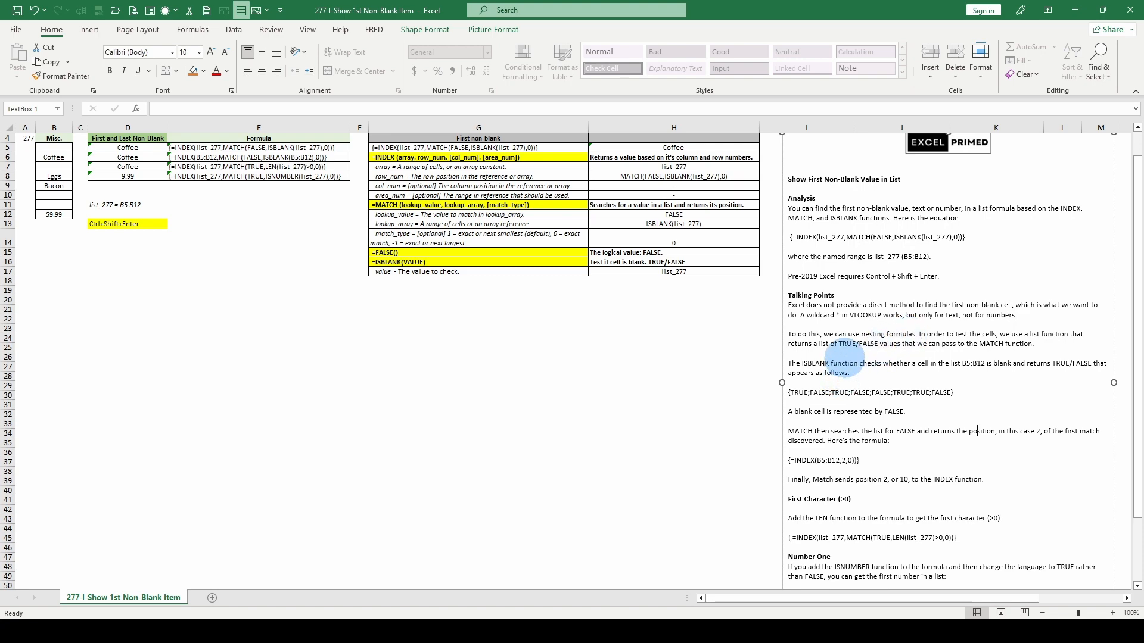
pyautogui.scroll(1, 867, 339)
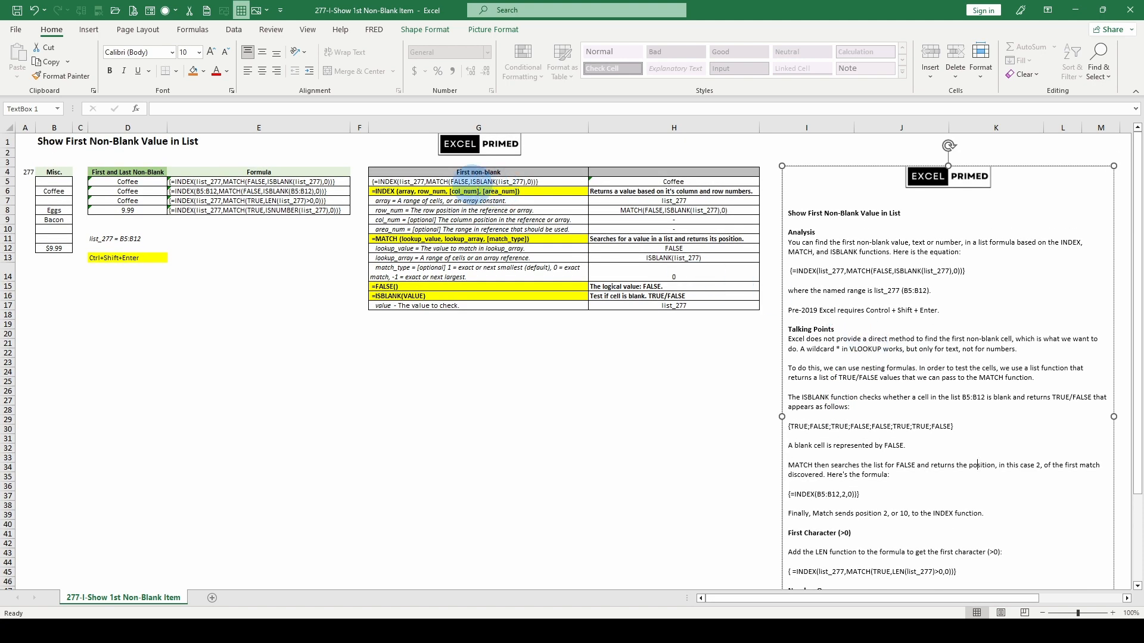
# - Inspect the first non-blank formula in G5 and compare it with the notes on ISBLANK, MATCH and INDEX
pyautogui.click(449, 181)
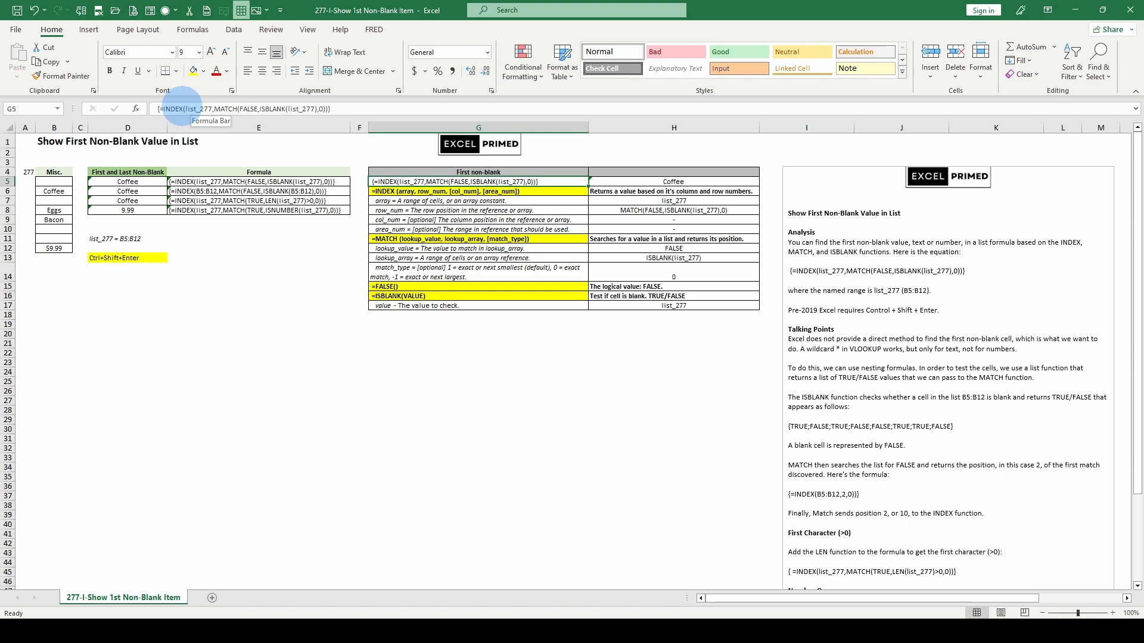
pyautogui.scroll(-1, 930, 471)
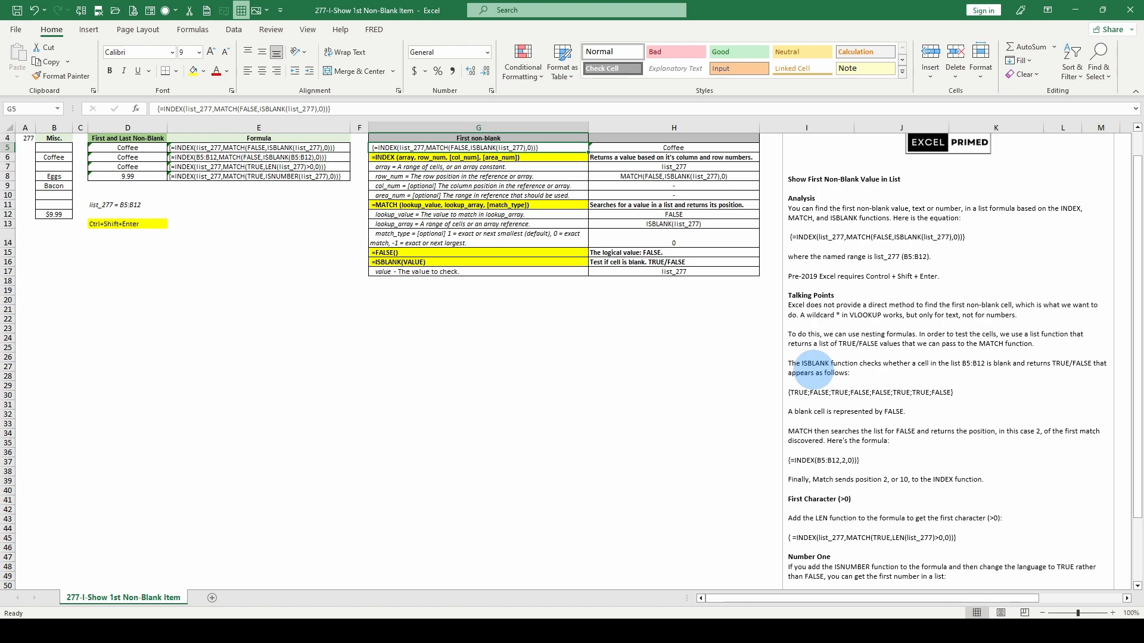
pyautogui.scroll(-1, 852, 411)
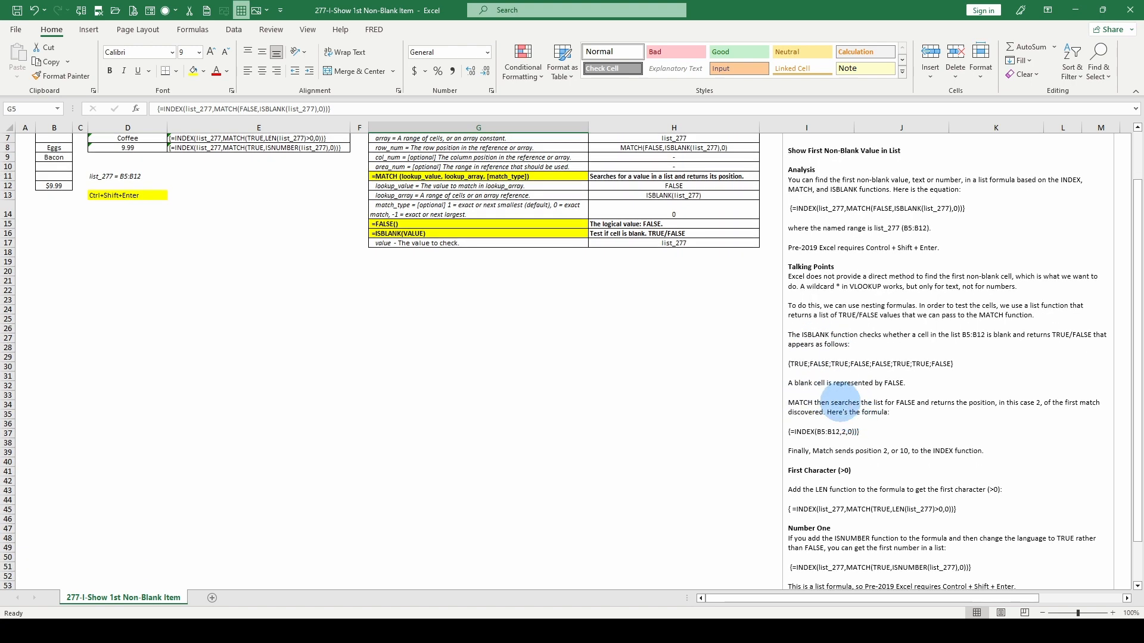
pyautogui.scroll(2, 834, 405)
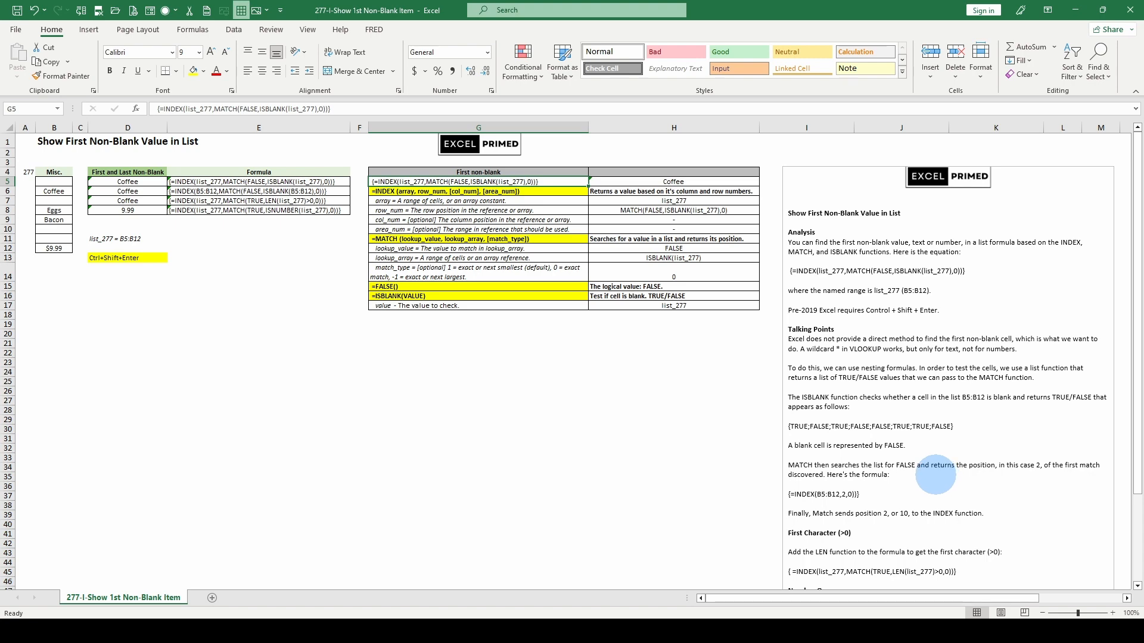
pyautogui.scroll(-1, 935, 475)
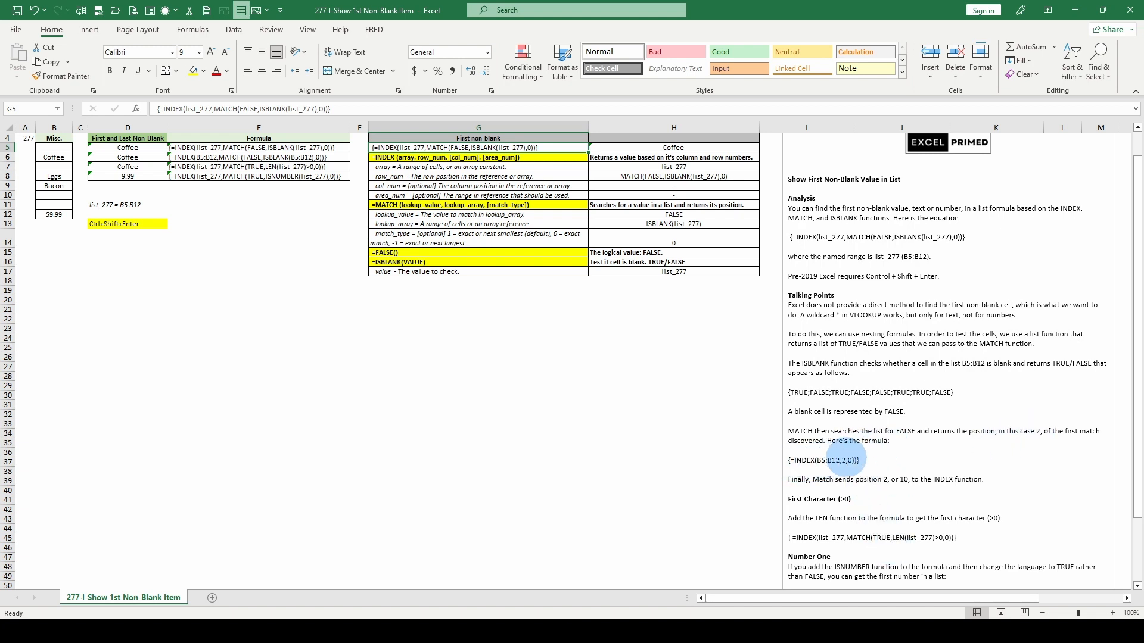
pyautogui.scroll(1, 848, 460)
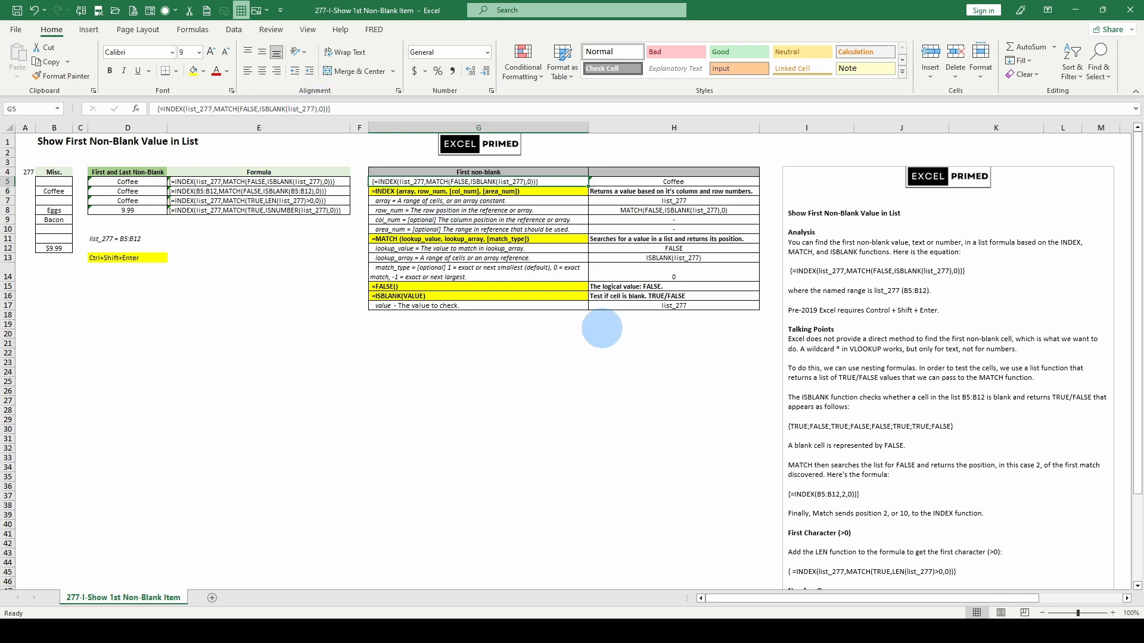
# - Read the notes on the First Character (>0) and Number One formula variants using LEN and ISNUMBER
pyautogui.scroll(-3, 603, 336)
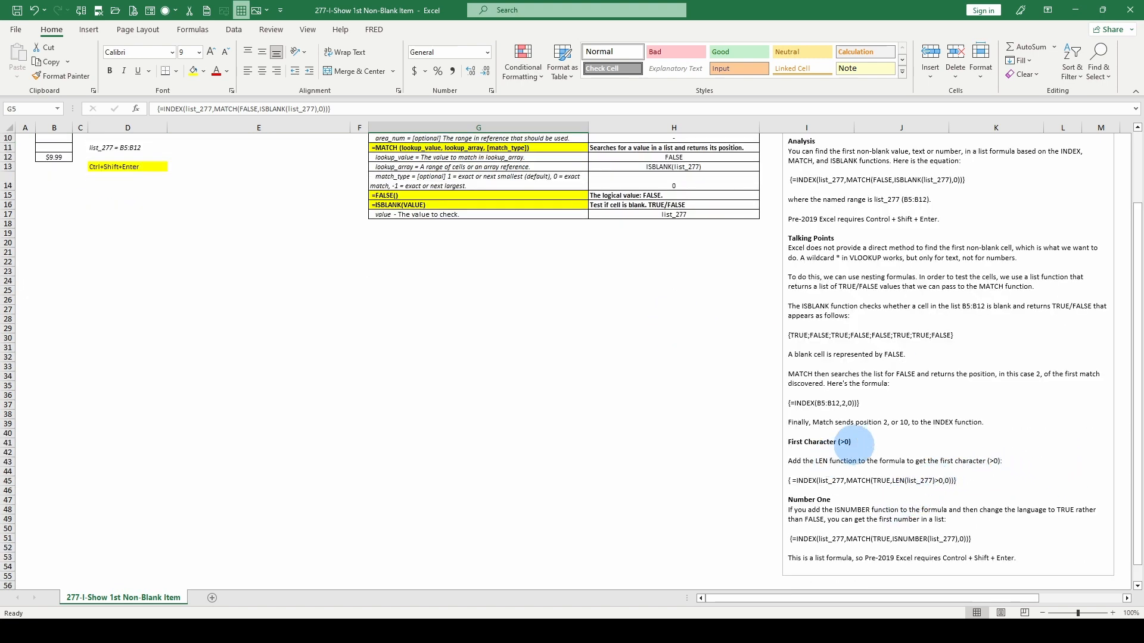
pyautogui.scroll(3, 167, 156)
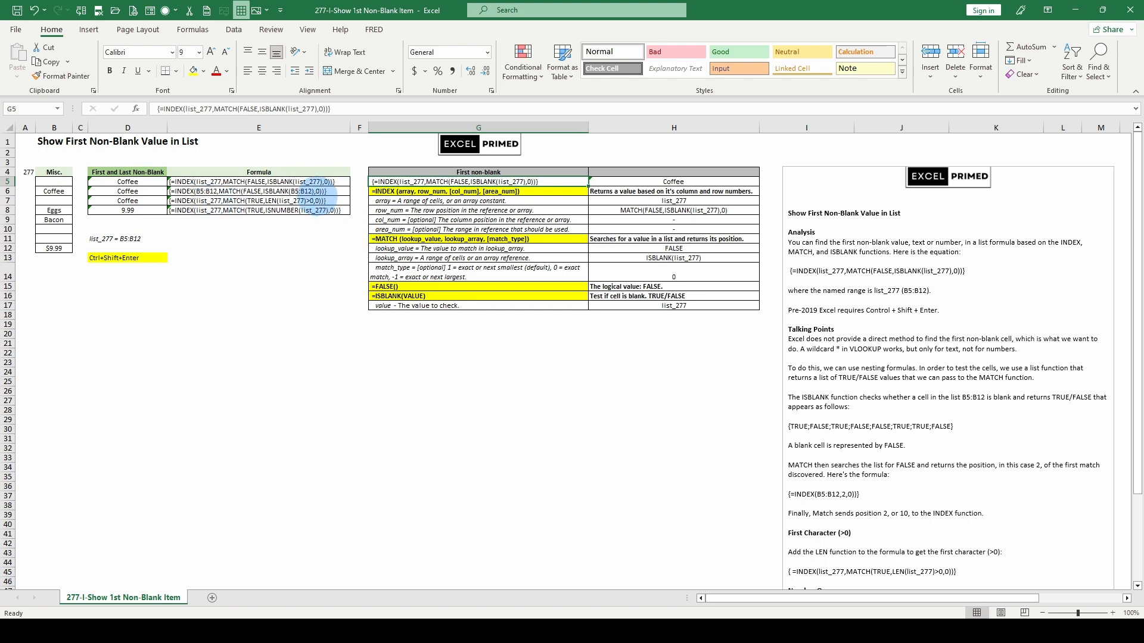
pyautogui.scroll(-2, 801, 428)
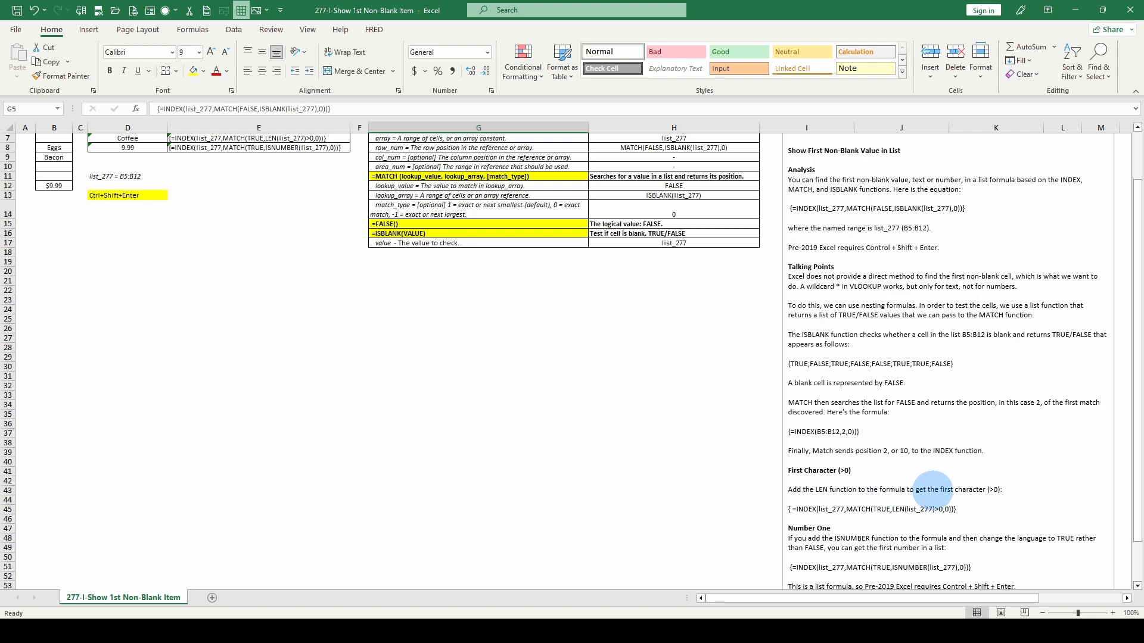
pyautogui.scroll(-2, 987, 489)
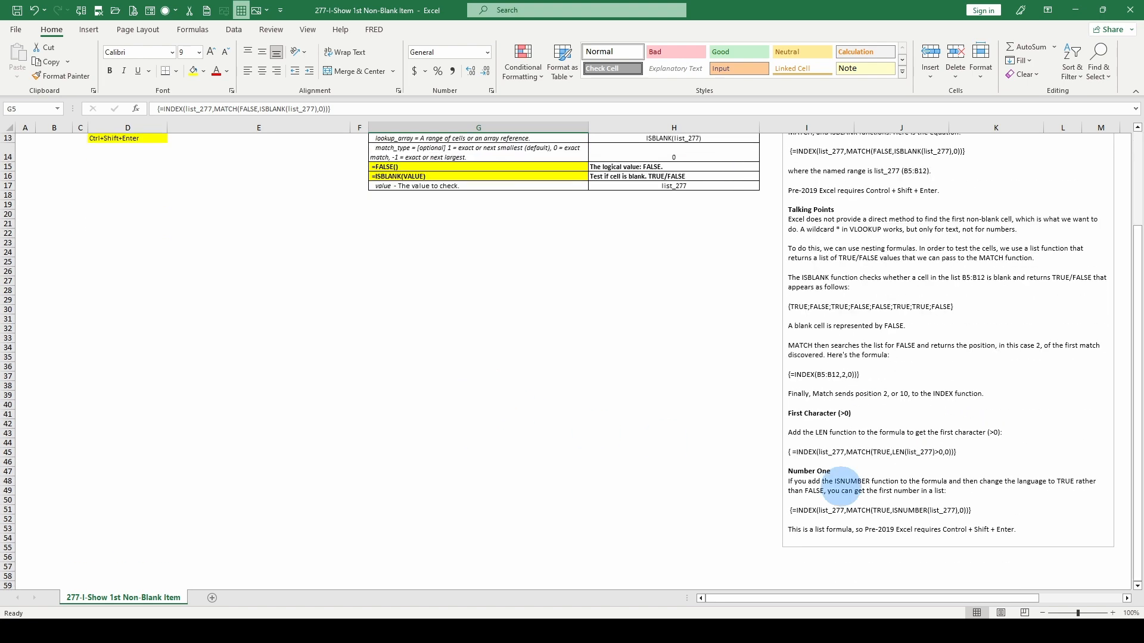
pyautogui.scroll(1, 840, 485)
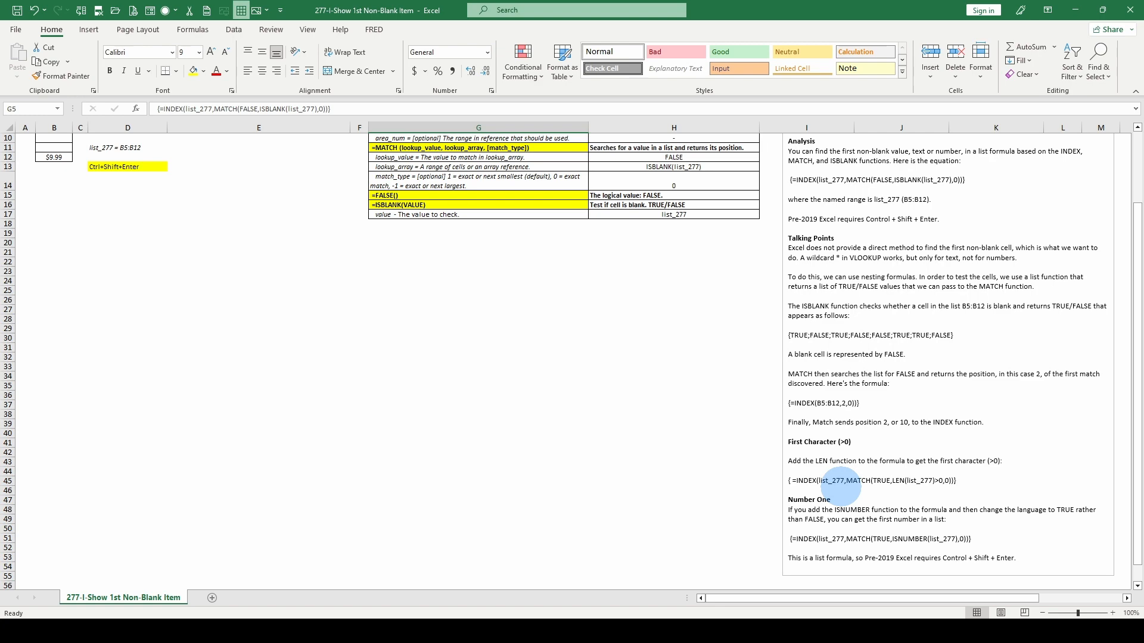
pyautogui.scroll(2, 840, 486)
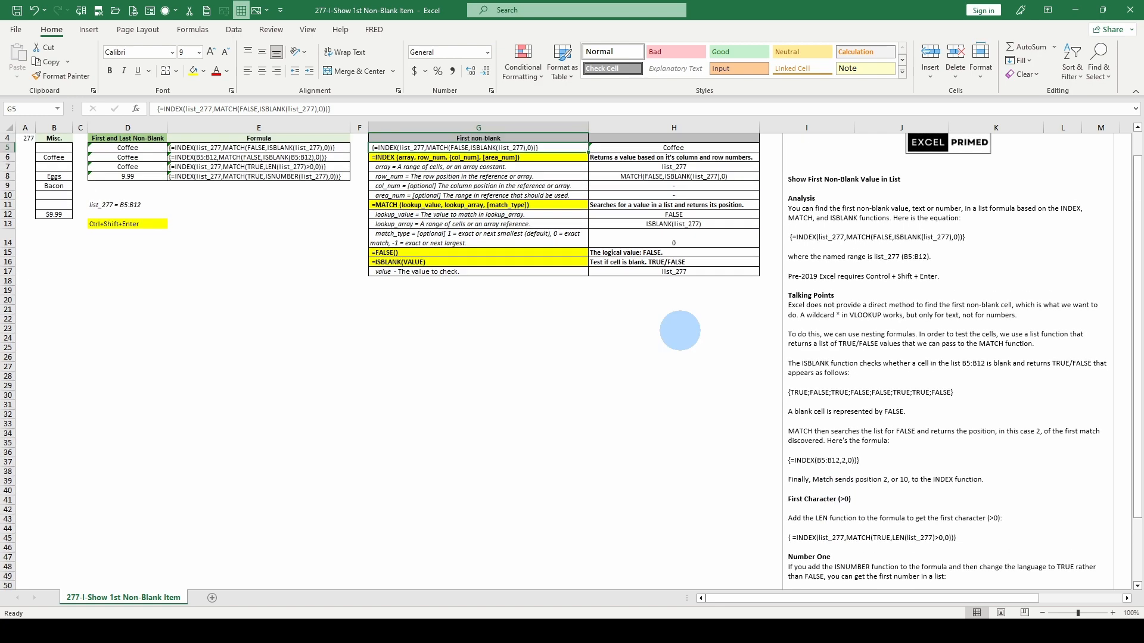
# - Inspect the list value in B12 and the first non-blank formulas in D5 and G5
pyautogui.click(47, 214)
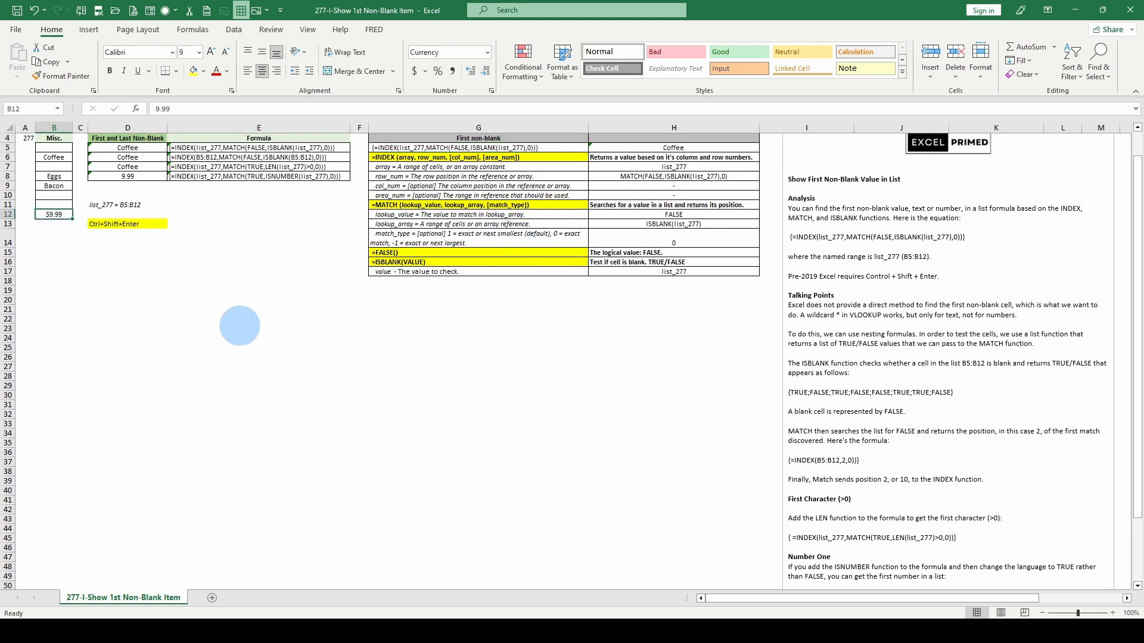
pyautogui.scroll(1, 242, 325)
pyautogui.click(137, 179)
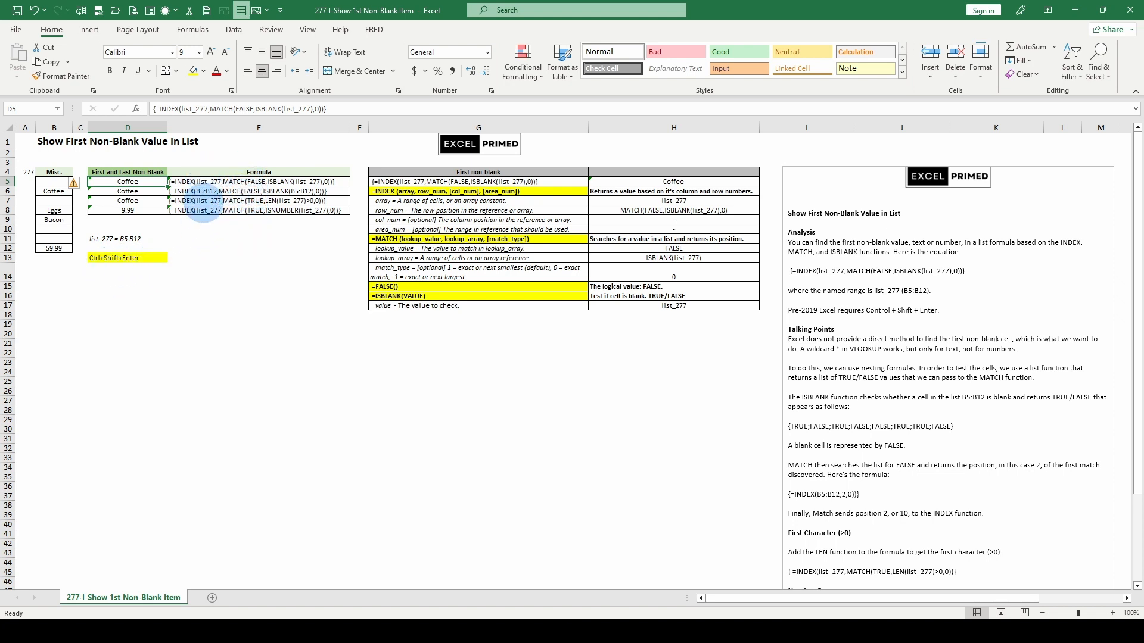
pyautogui.click(408, 183)
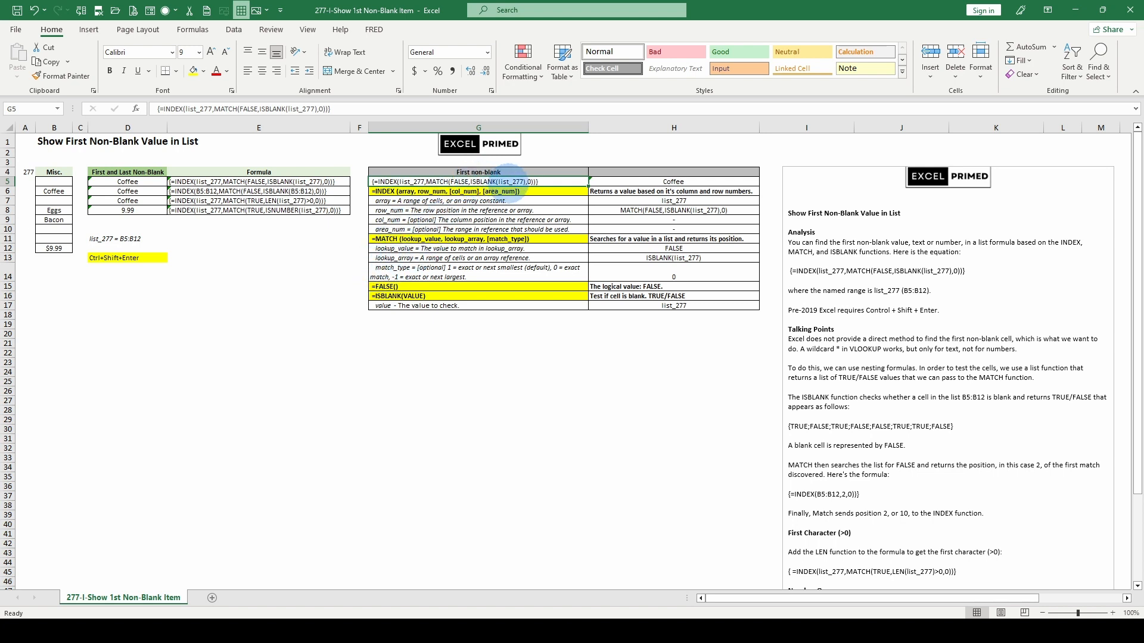
# - Examine the lookup_value, lookup_array and match_type arguments of MATCH in the D5 formula
pyautogui.click(247, 182)
pyautogui.click(245, 109)
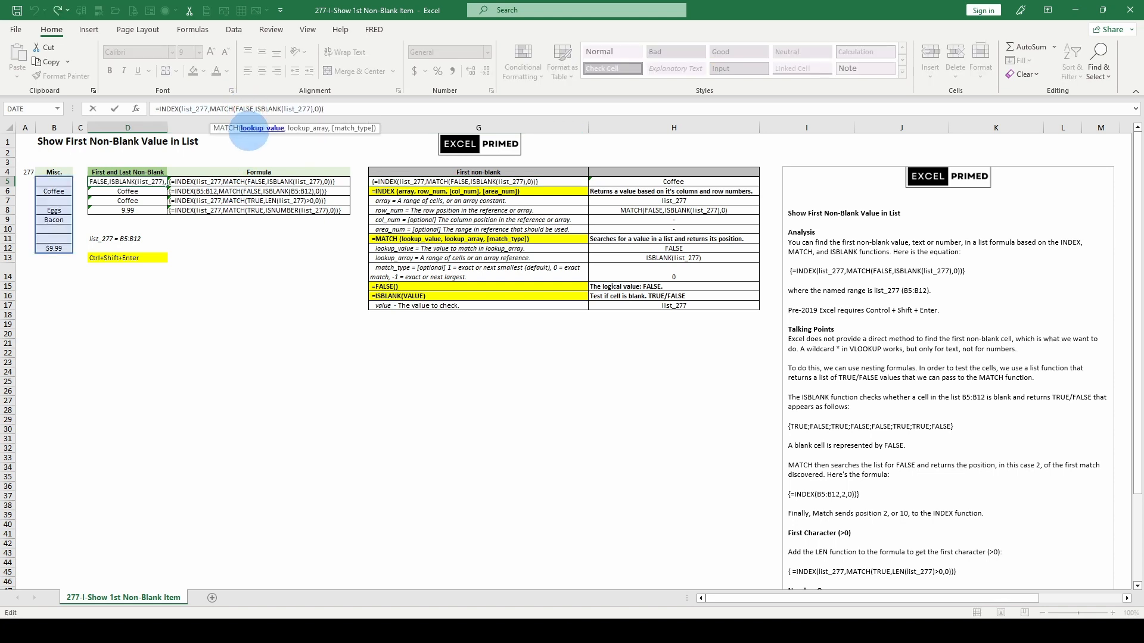
pyautogui.click(295, 128)
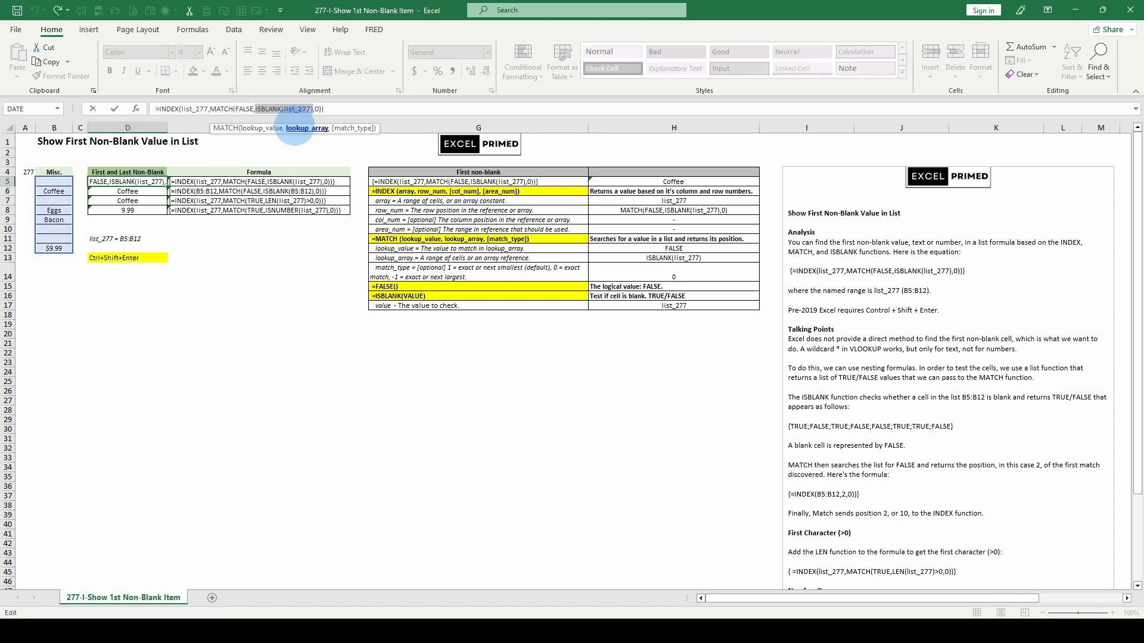
pyautogui.click(348, 128)
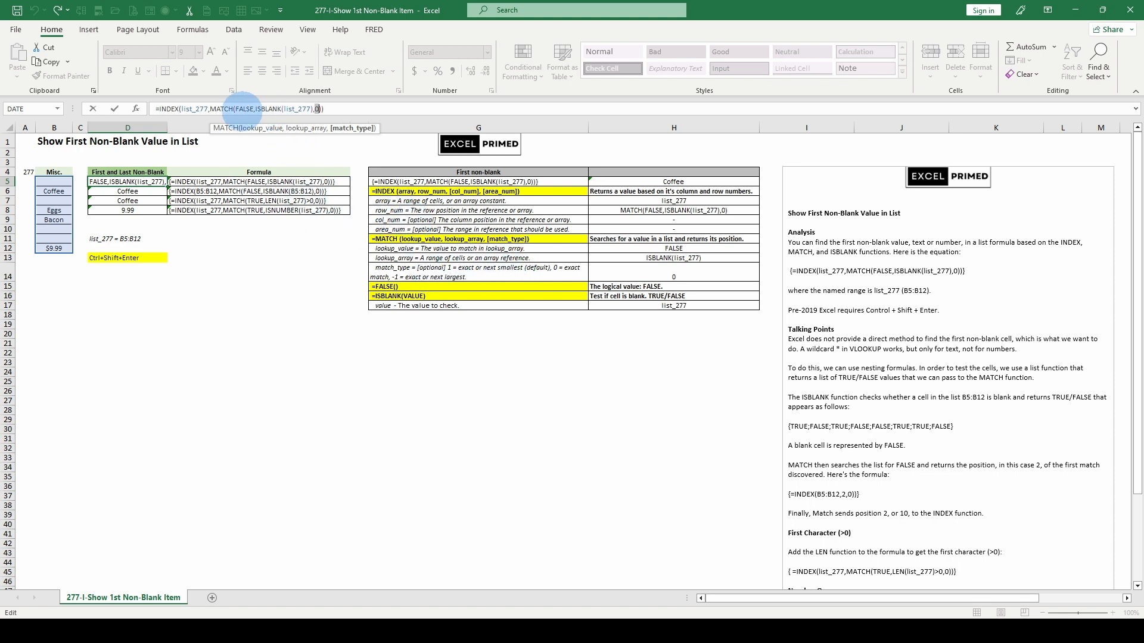
pyautogui.click(259, 128)
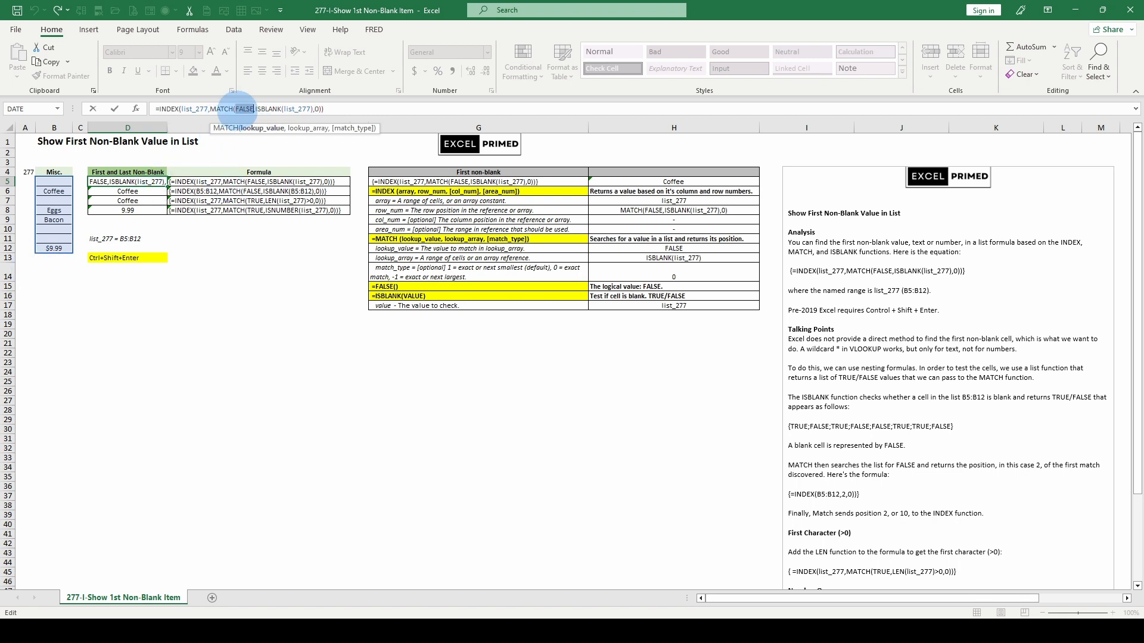
pyautogui.click(306, 128)
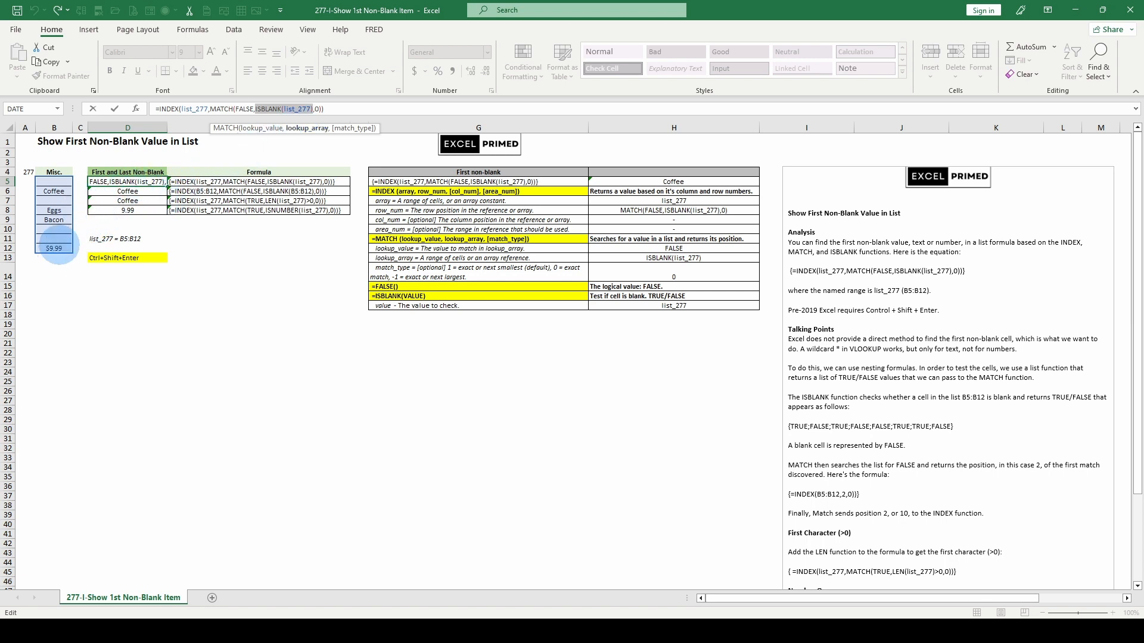
pyautogui.click(349, 127)
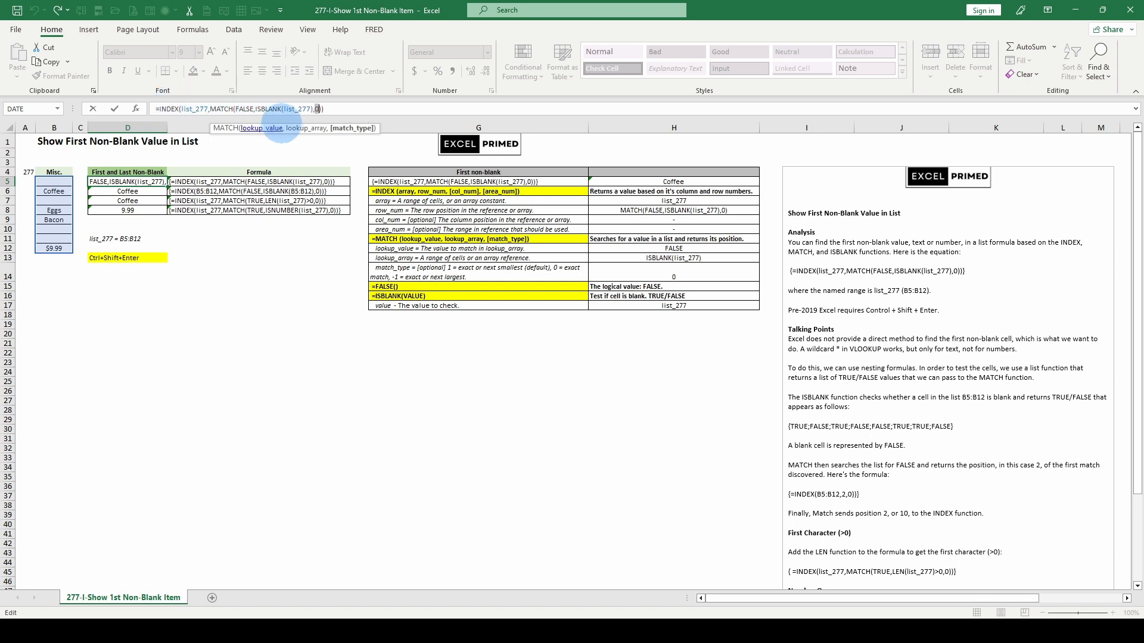
# - Evaluate the list_277 argument of ISBLANK inside the D5 formula, and cancel the edit to keep the original formula
pyautogui.click(290, 108)
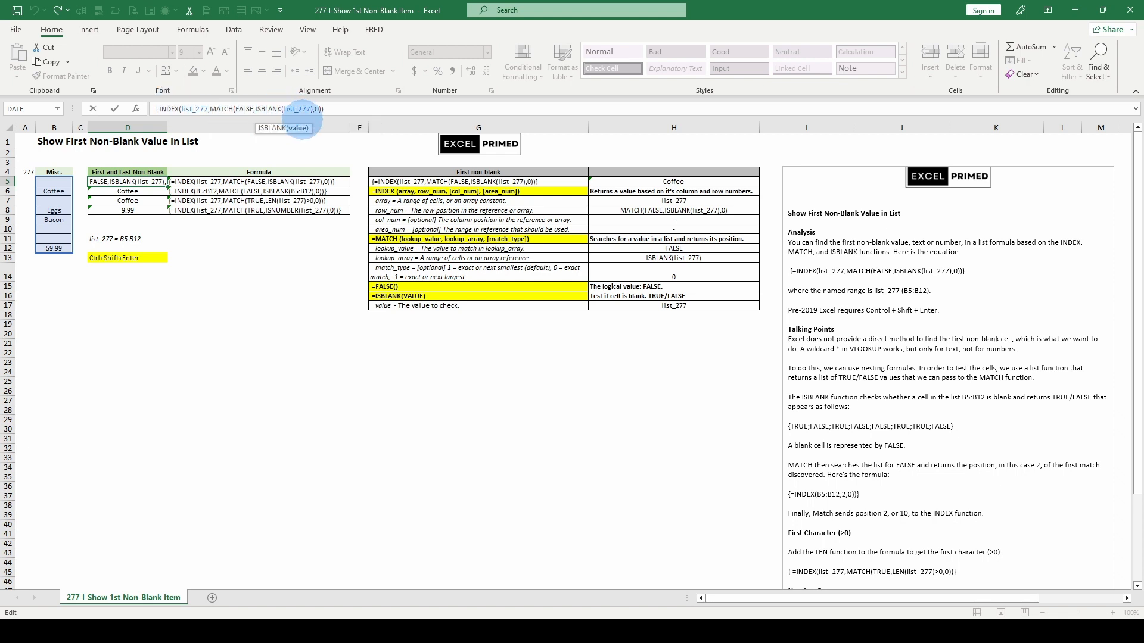
pyautogui.click(294, 127)
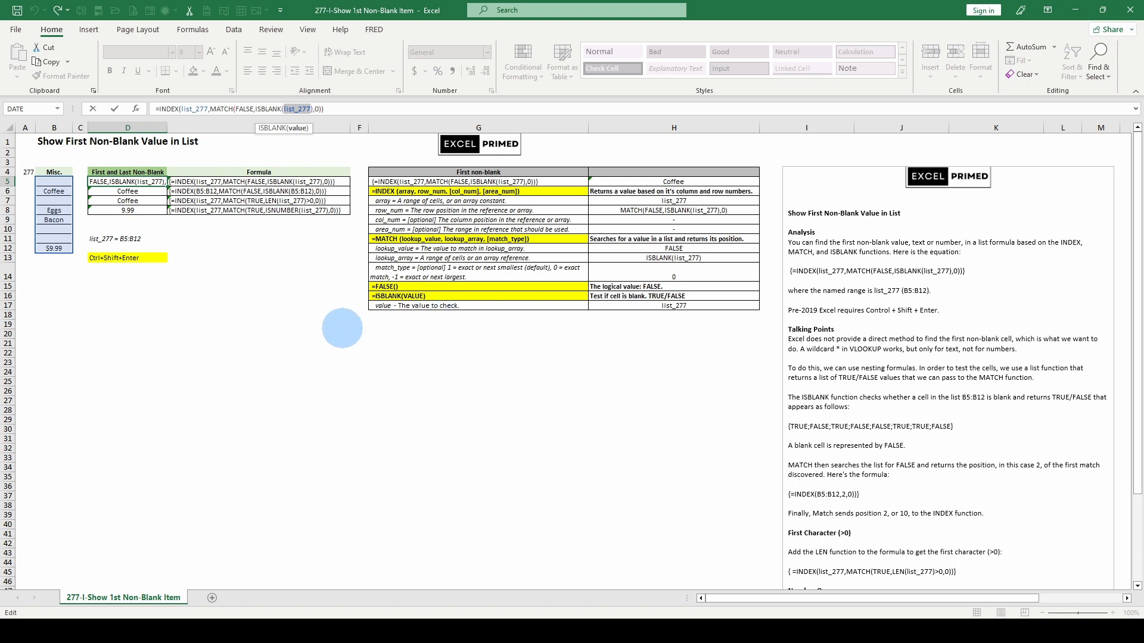
pyautogui.press('F9')
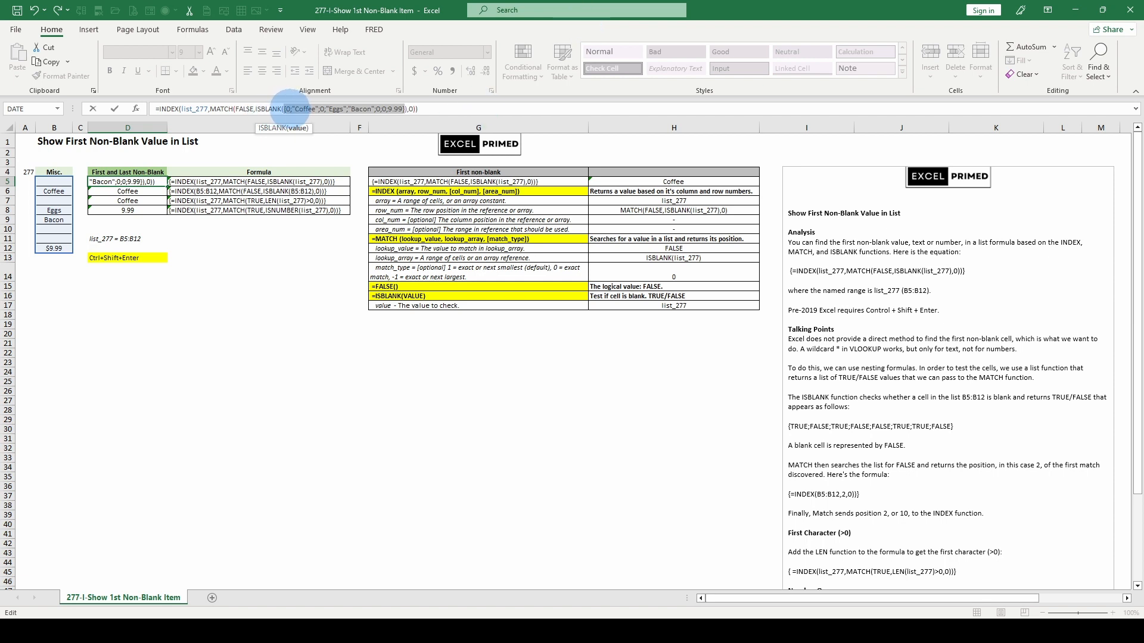
pyautogui.press('Escape')
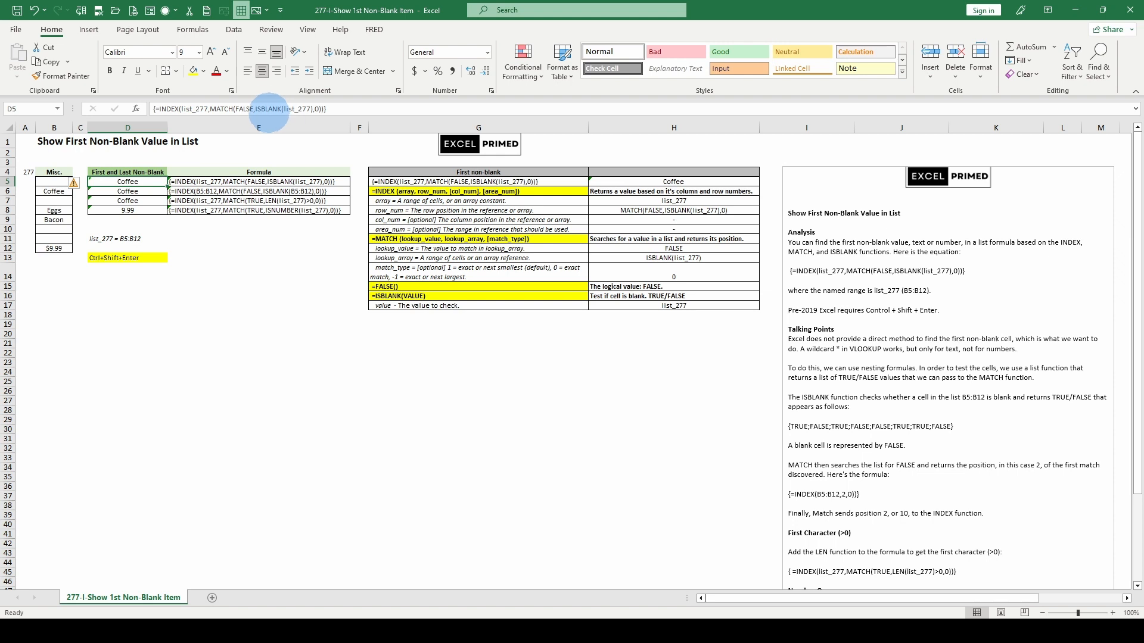
# - Evaluate the ISBLANK(list_277) portion of the D5 formula, and leave the cell without saving the evaluated array
pyautogui.click(266, 108)
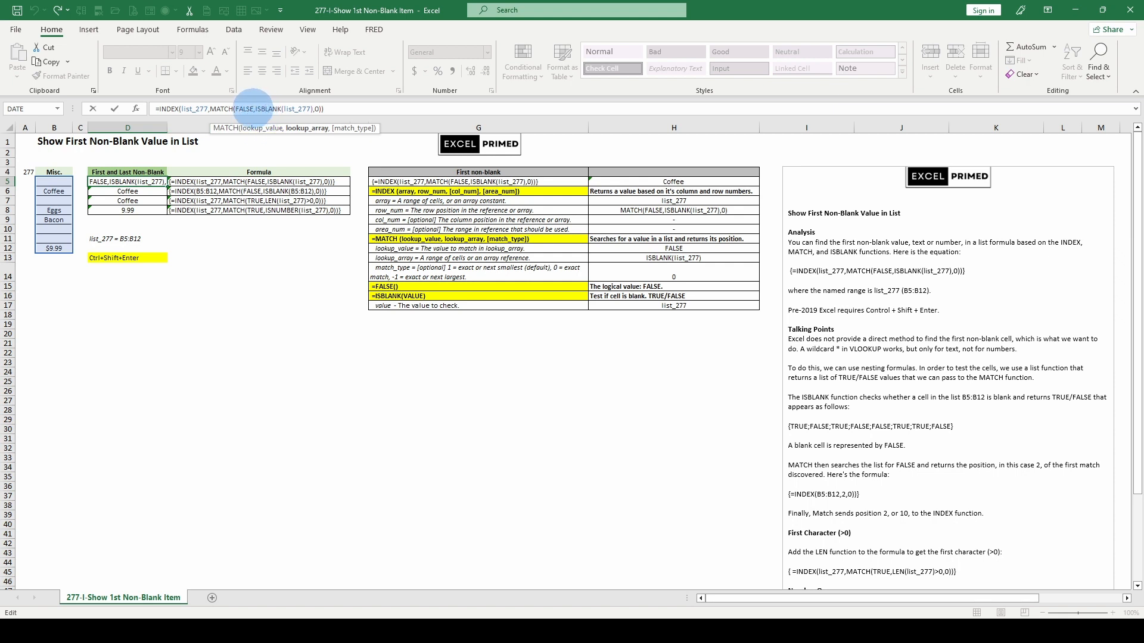
pyautogui.click(273, 109)
pyautogui.moveTo(257, 108); pyautogui.dragTo(310, 108)
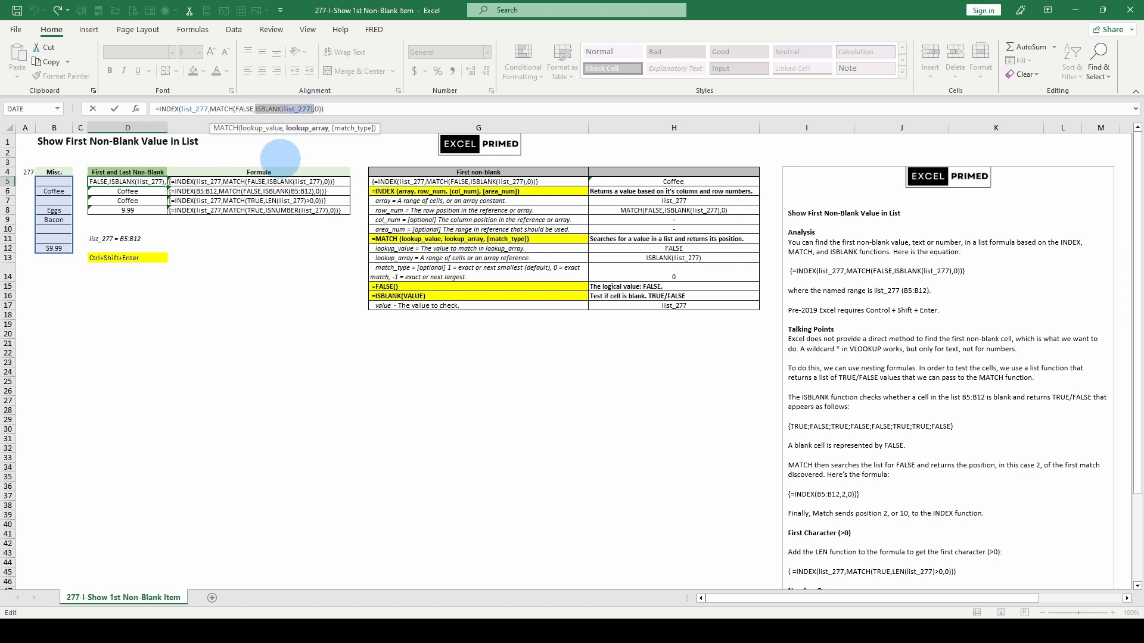
pyautogui.press('F9')
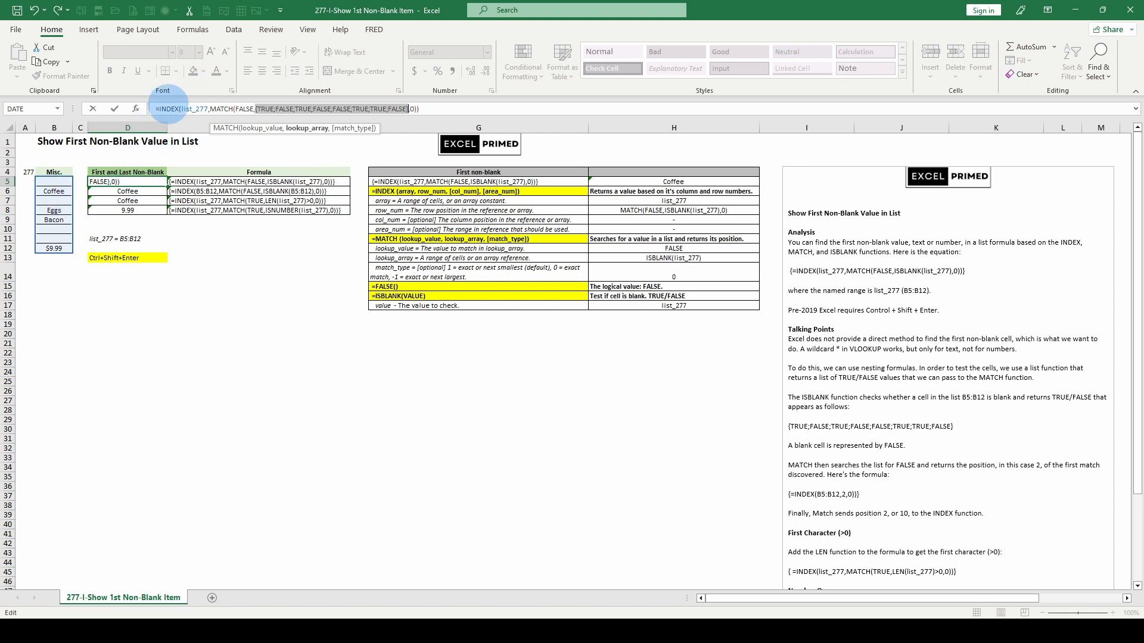
pyautogui.press('Escape')
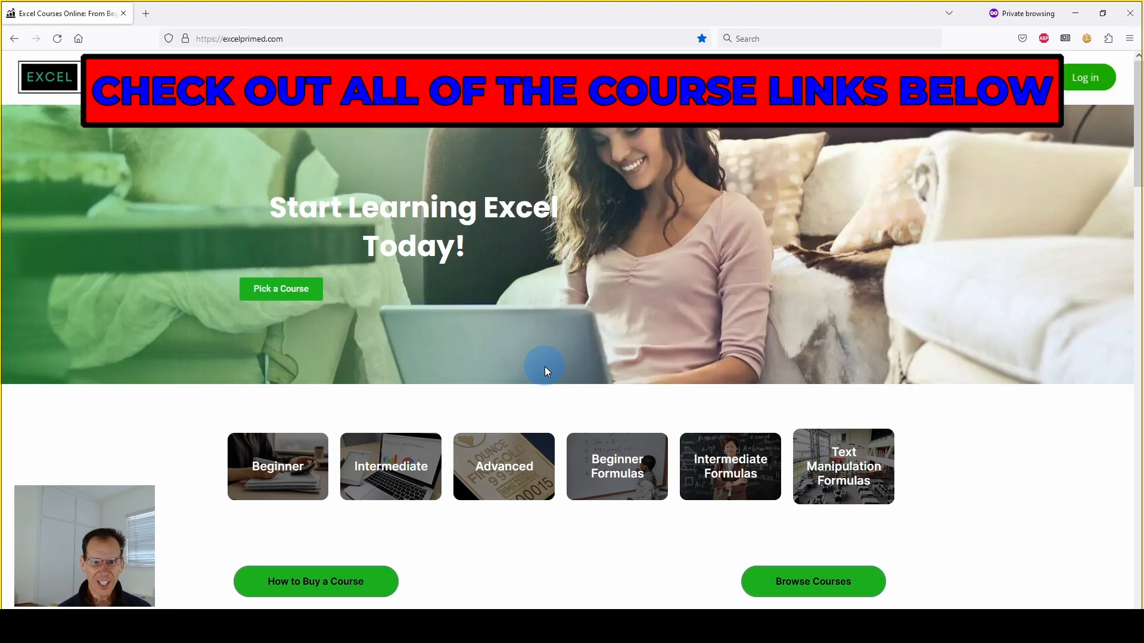
# - Switch to the browser and look through the Excel course listings on excelprimed.com
pyautogui.scroll(-5, 544, 371)
pyautogui.scroll(-4, 545, 367)
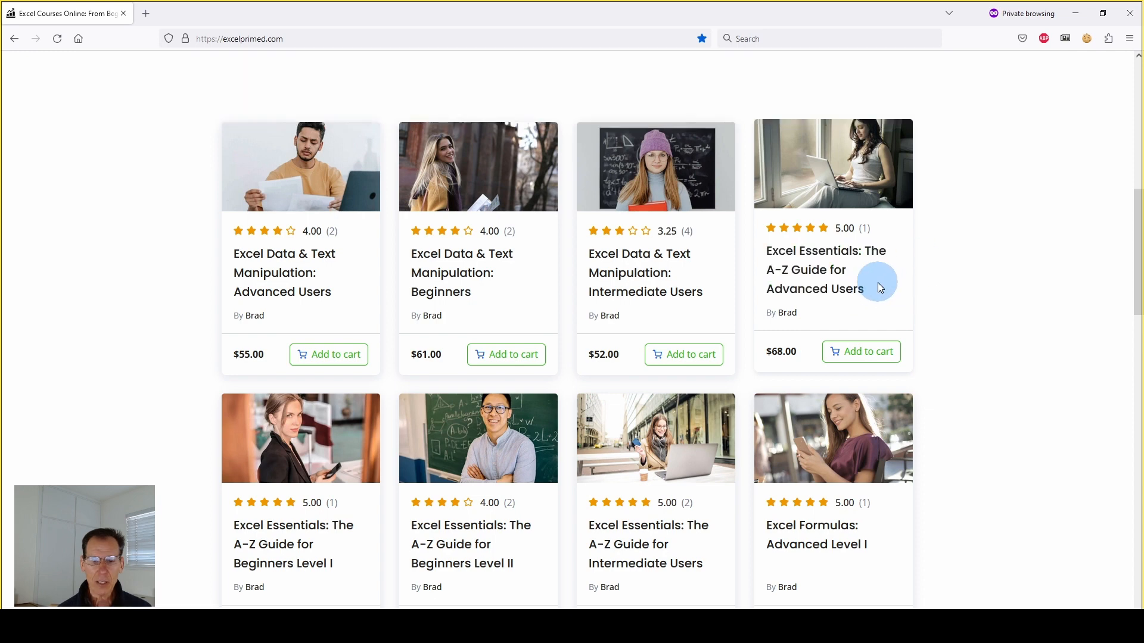
pyautogui.scroll(-1, 864, 288)
pyautogui.scroll(-1, 322, 459)
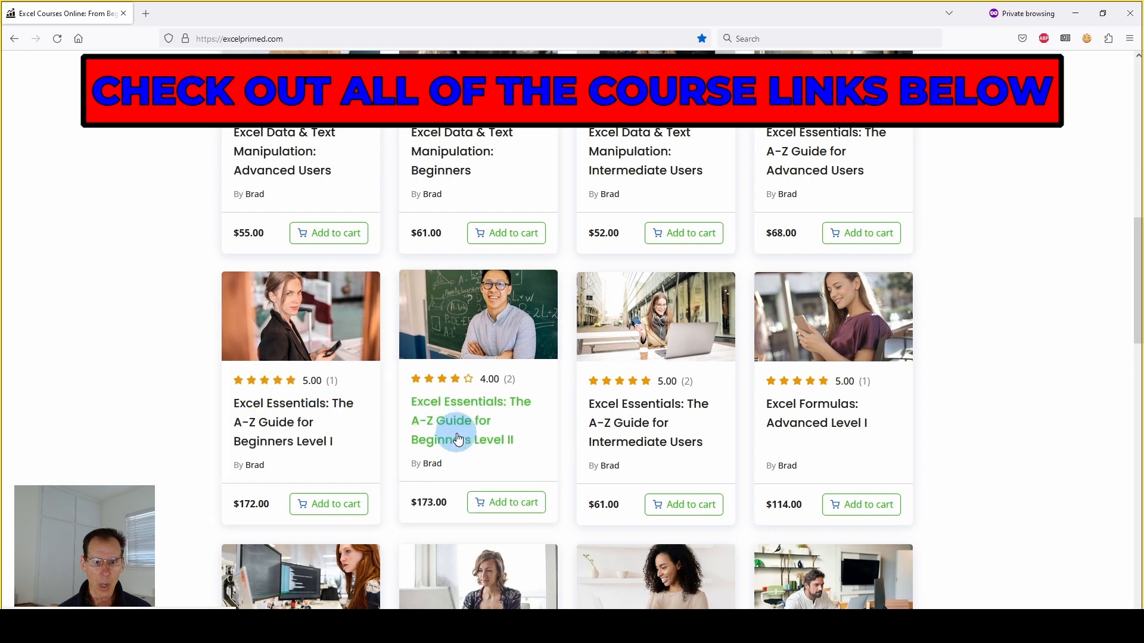
# - Look through the Excel Essentials and Excel Formulas course listings, and switch back to the Excel workbook
pyautogui.scroll(-2, 888, 345)
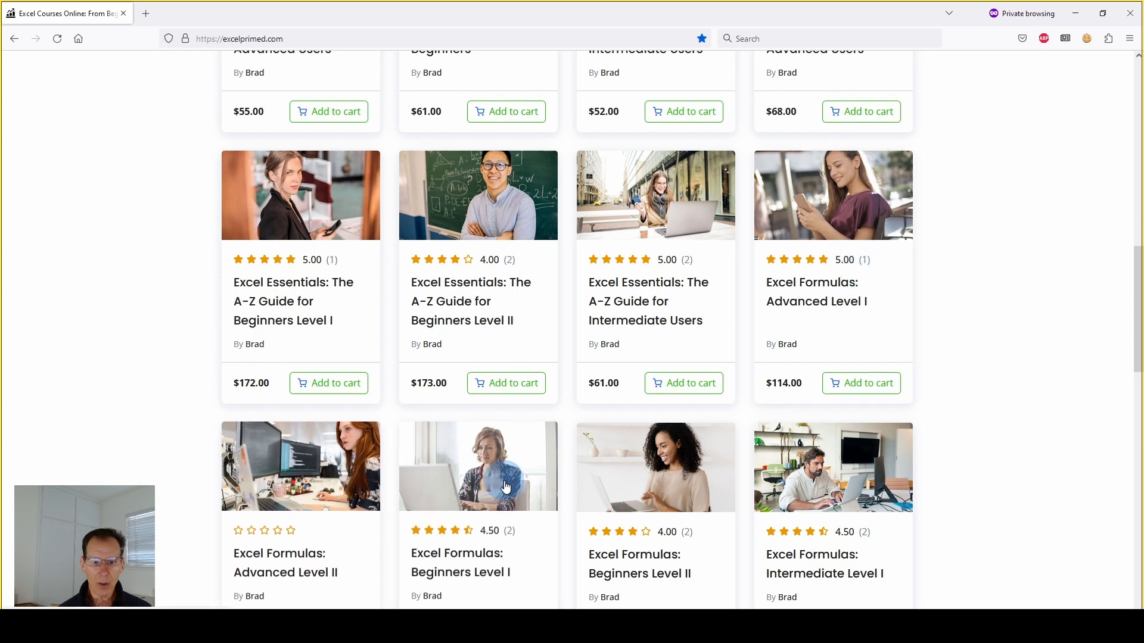
pyautogui.scroll(-1, 506, 483)
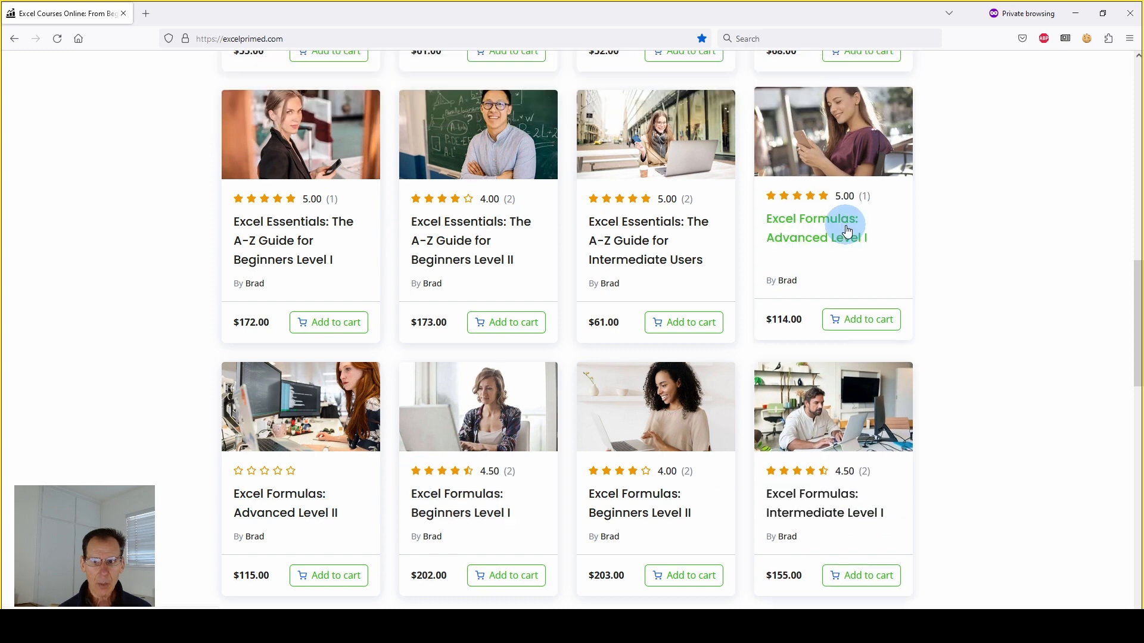
pyautogui.scroll(-5, 262, 536)
pyautogui.scroll(10, 262, 537)
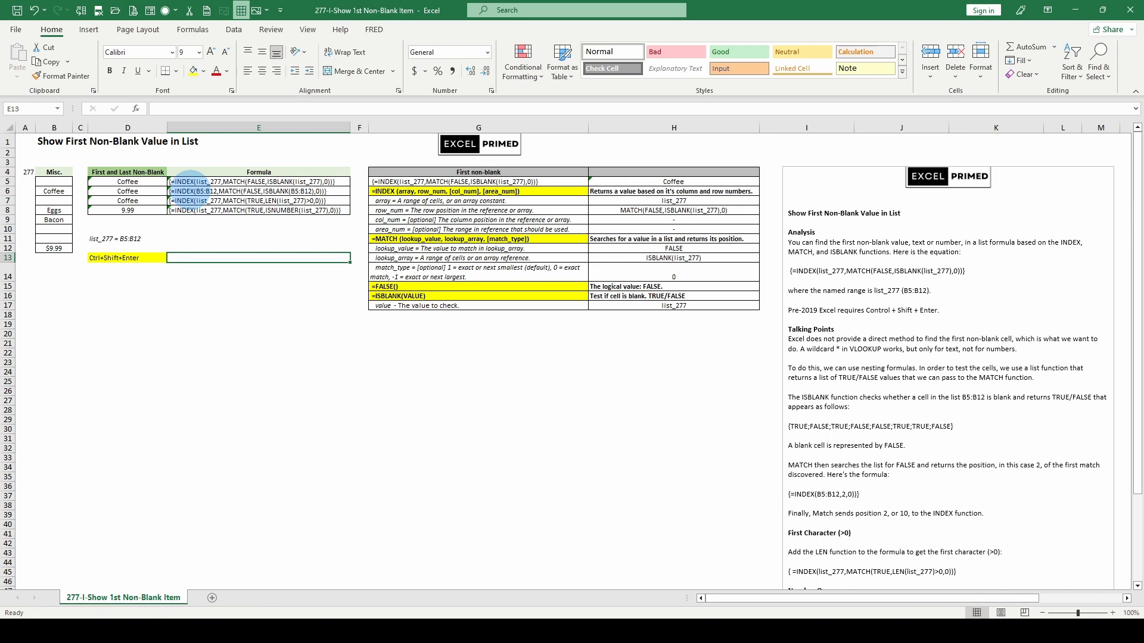
# - Examine the row 6 formula variant that uses B5:B12 directly and the row 7 variant that uses LEN
pyautogui.click(191, 191)
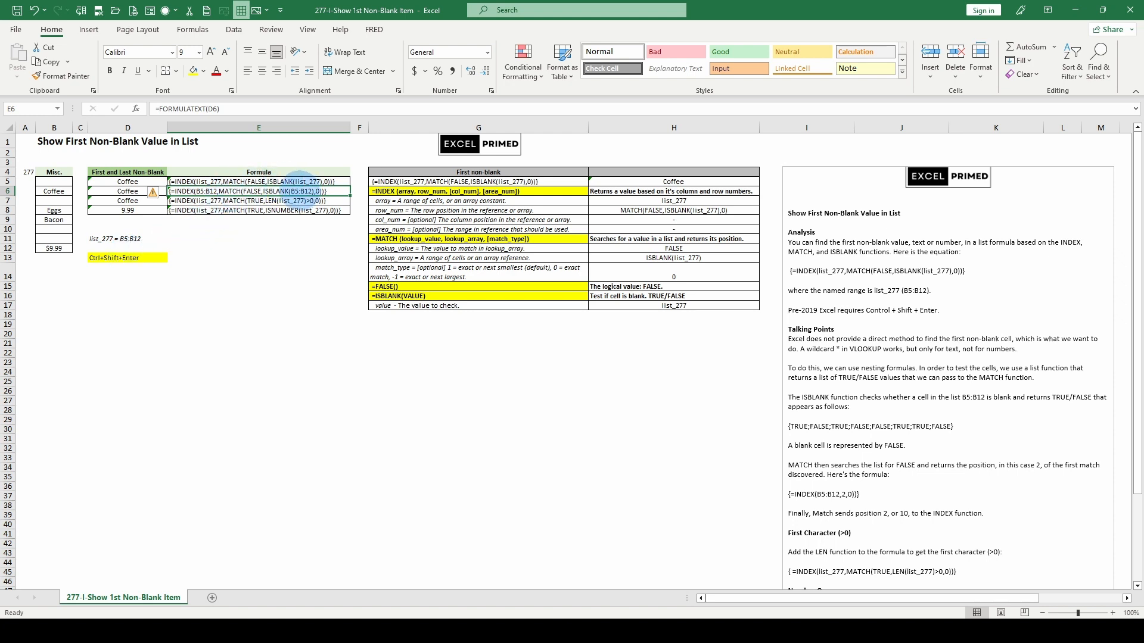
pyautogui.click(222, 200)
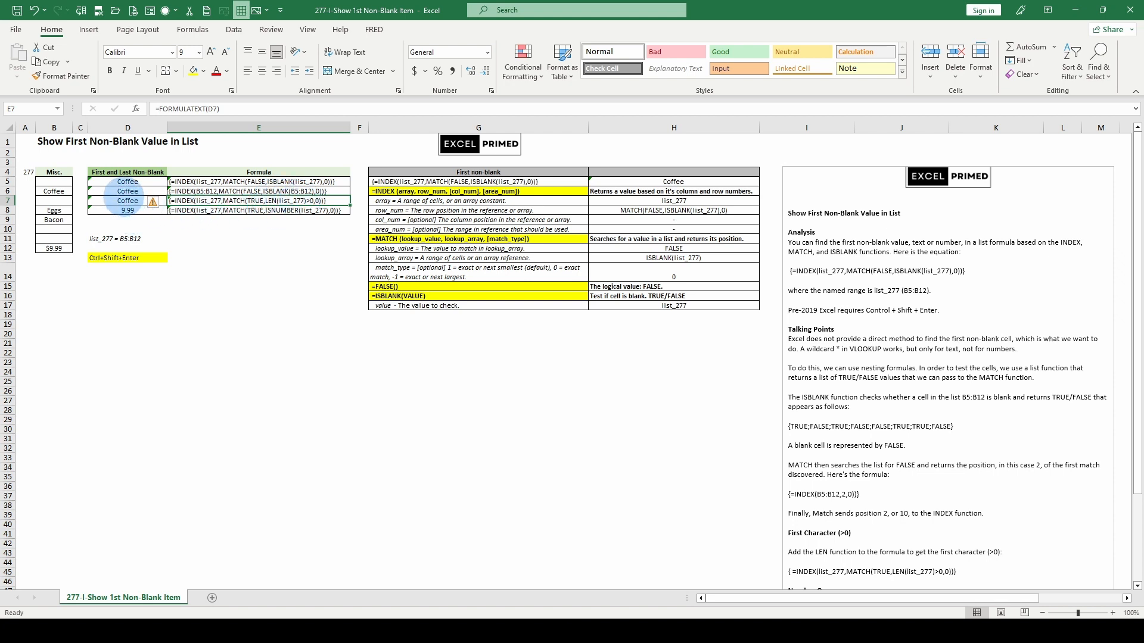
pyautogui.click(125, 200)
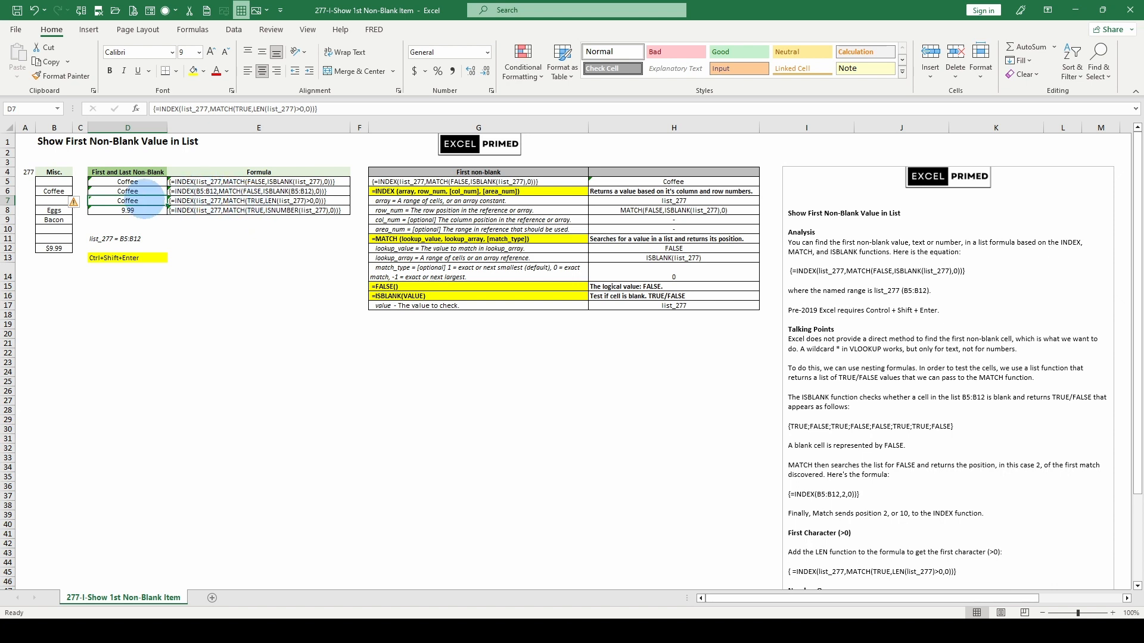
# - Evaluate the list_277 argument of LEN inside the D7 formula, and cancel the edit to keep the original formula
pyautogui.click(280, 109)
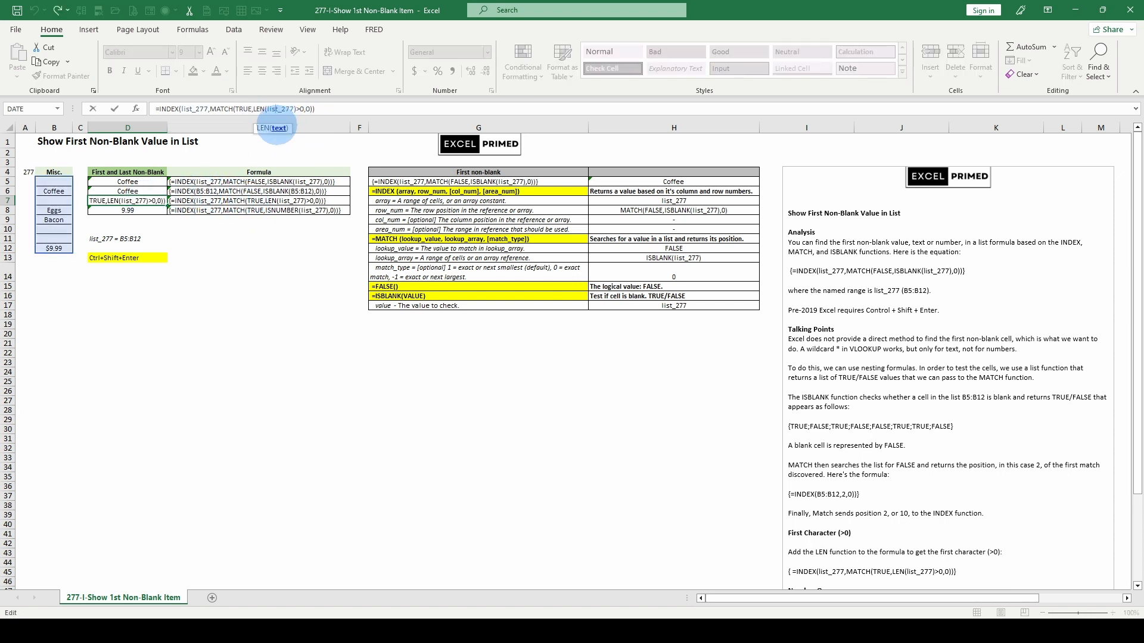
pyautogui.doubleClick(281, 109)
pyautogui.press('F9')
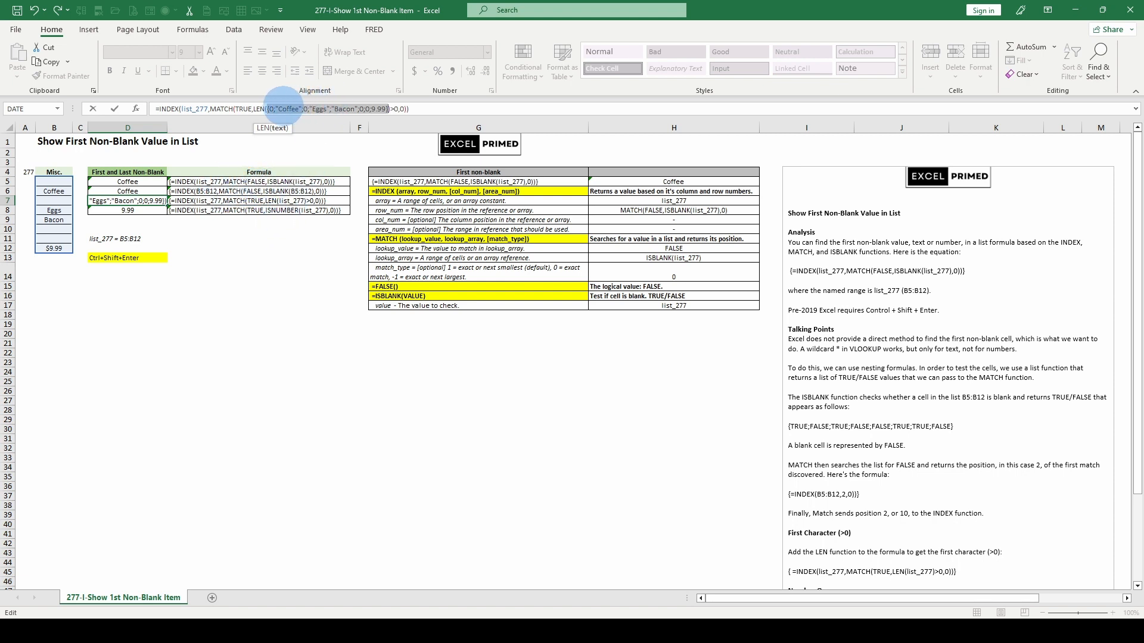
pyautogui.click(252, 108)
pyautogui.press('Escape')
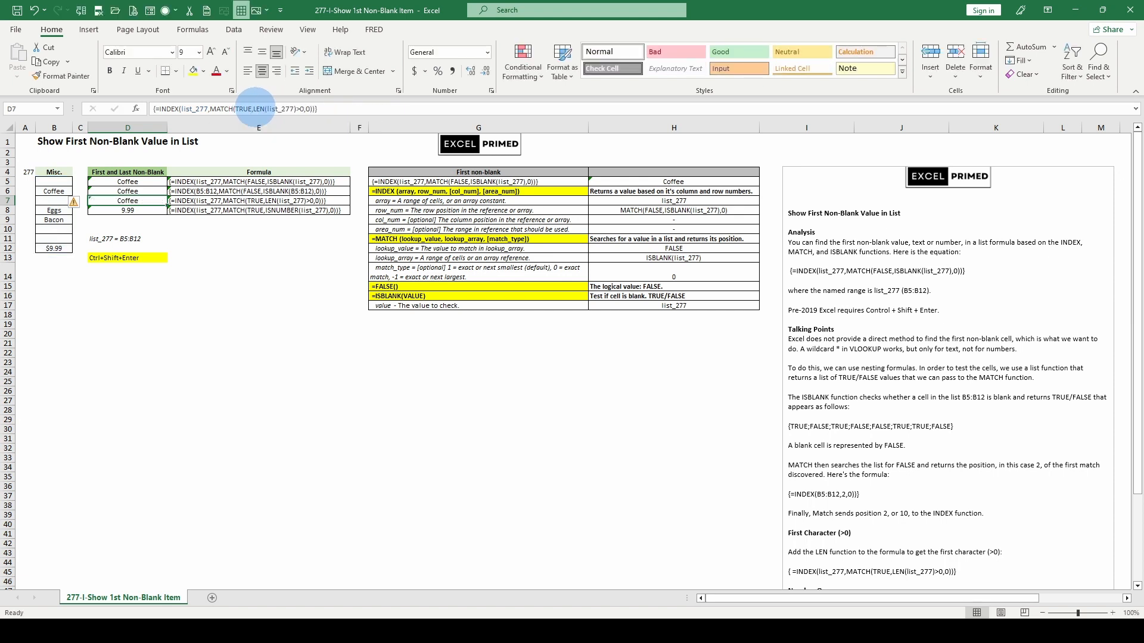
# - Evaluate the LEN(list_277)>0 portion of the D7 formula, review the First Character notes, and leave the cell without saving
pyautogui.click(270, 108)
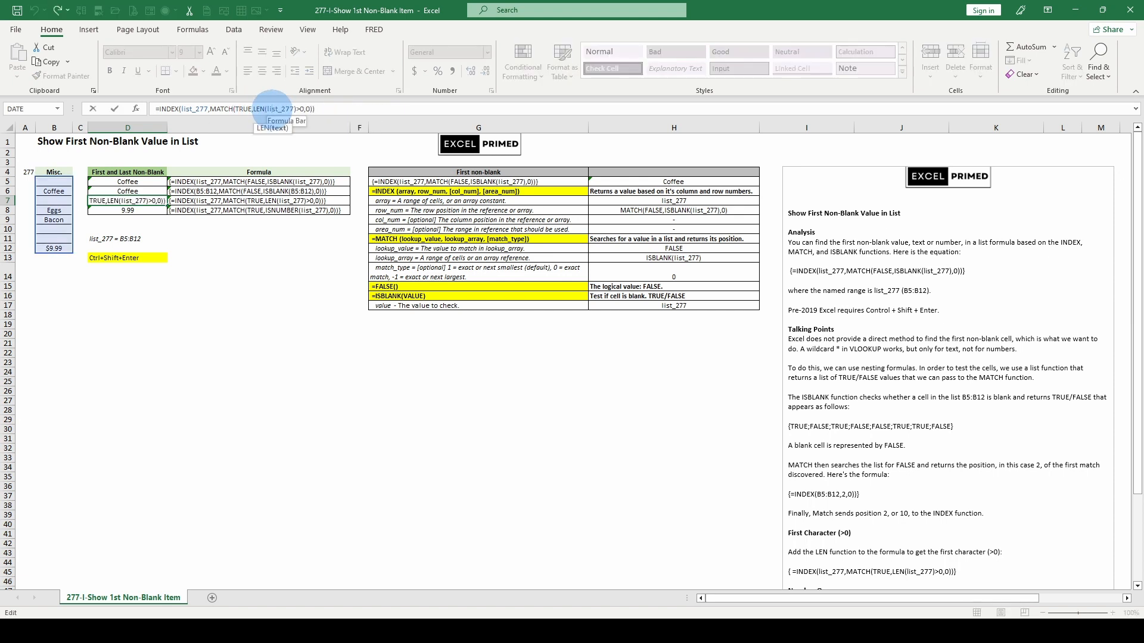
pyautogui.moveTo(253, 109); pyautogui.dragTo(294, 108)
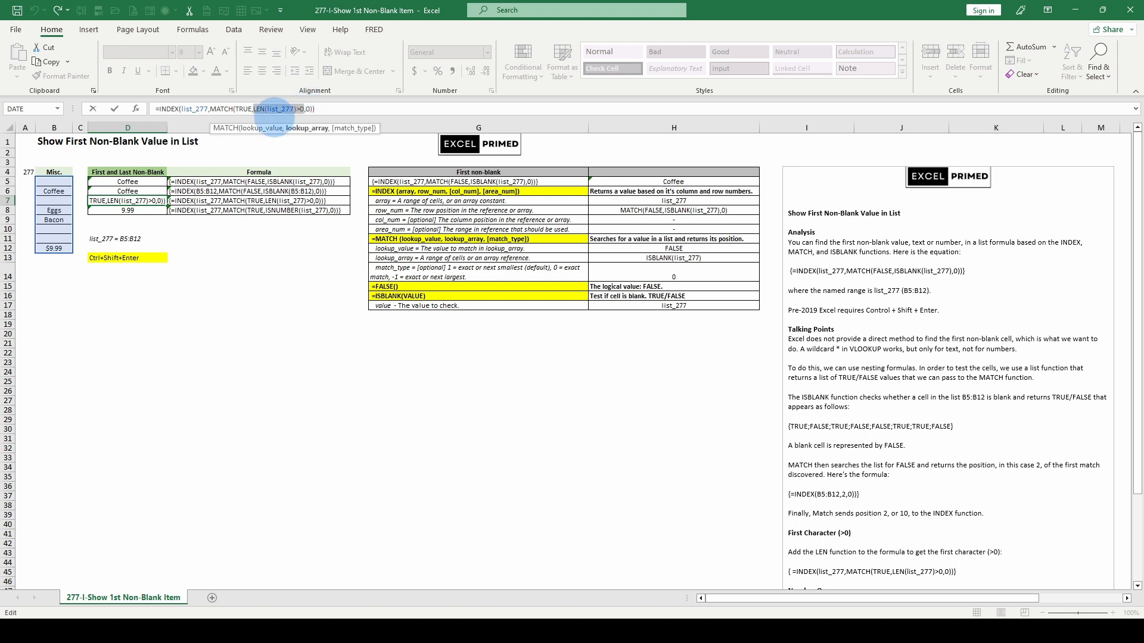
pyautogui.press('F9')
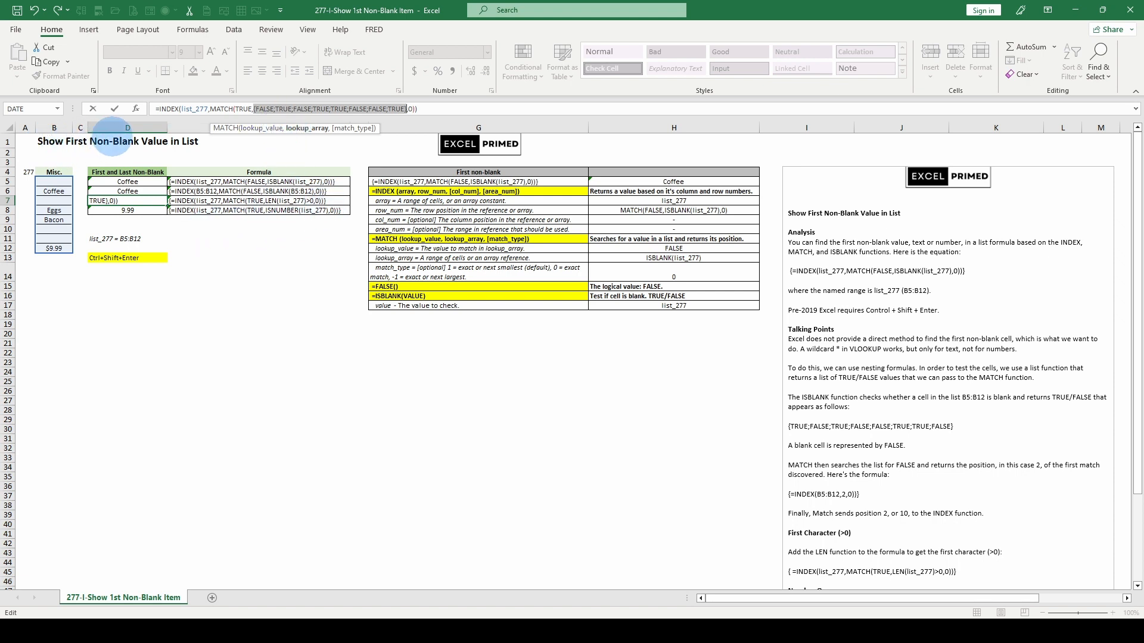
pyautogui.scroll(-2, 804, 521)
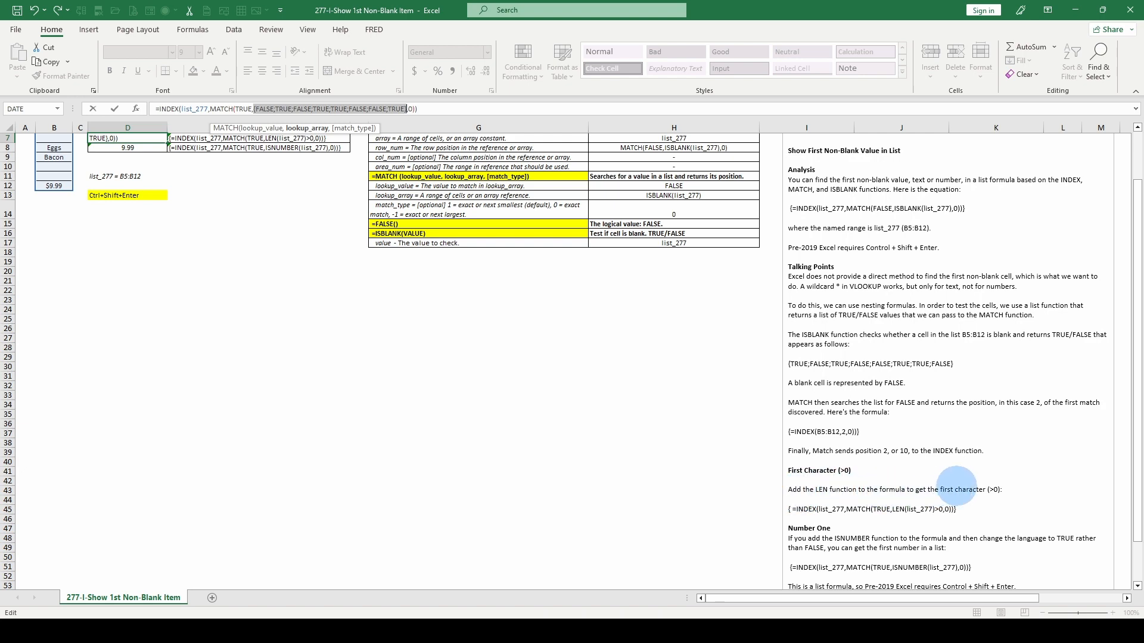
pyautogui.scroll(2, 152, 463)
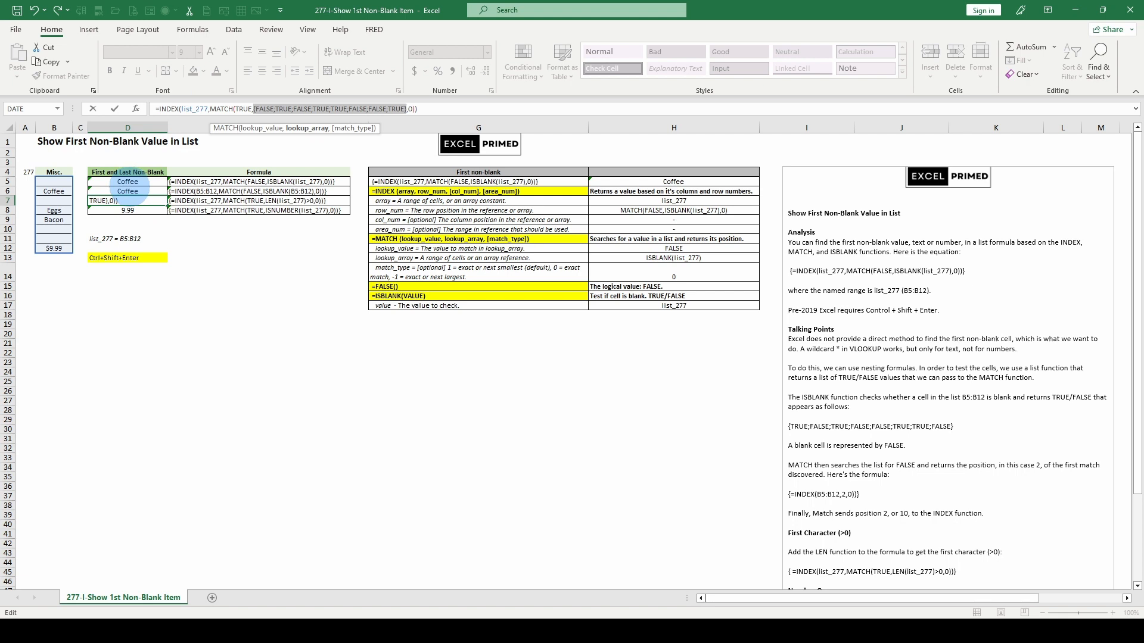
pyautogui.press('Escape')
# - Evaluate the ISNUMBER(list_277) portion of the first-number formula in D8, and cancel the edit
pyautogui.click(212, 211)
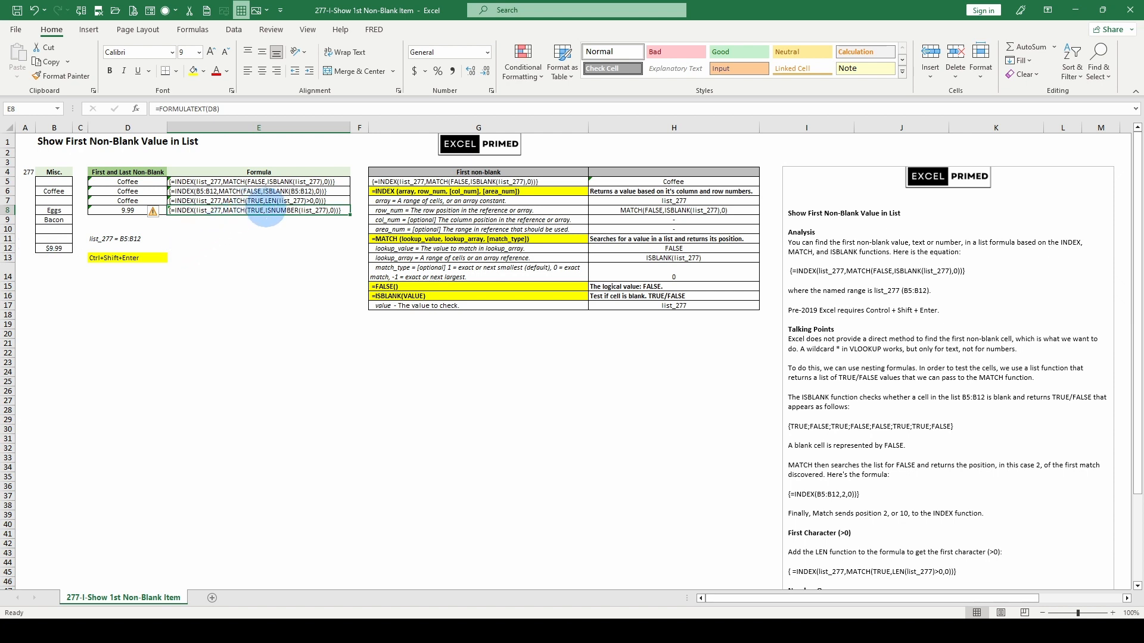
pyautogui.rightClick(339, 139)
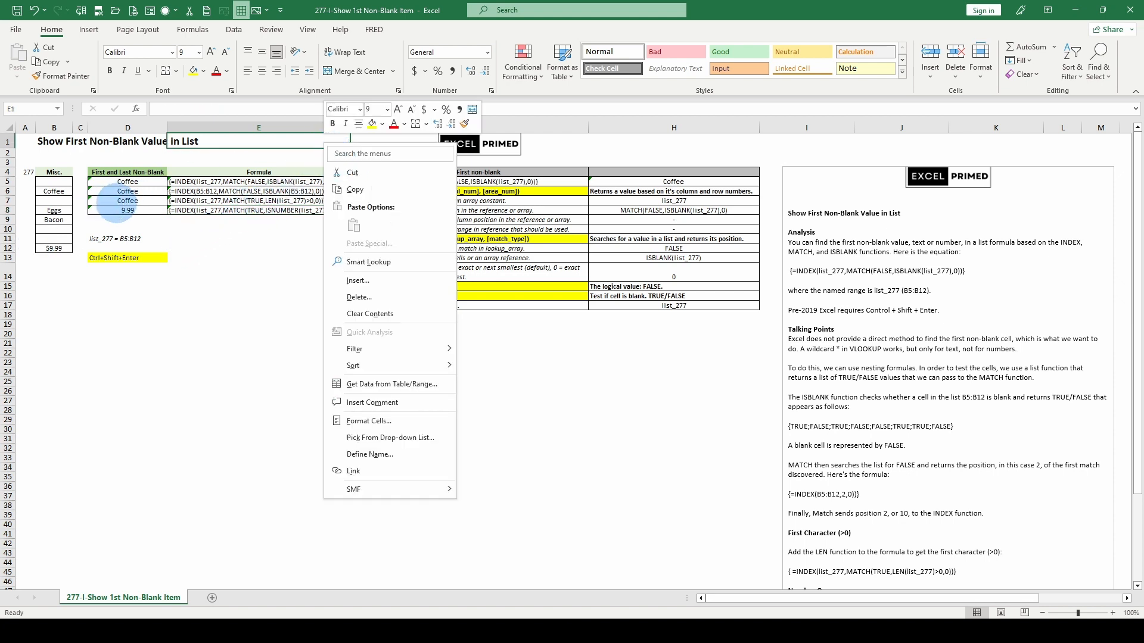
pyautogui.click(122, 210)
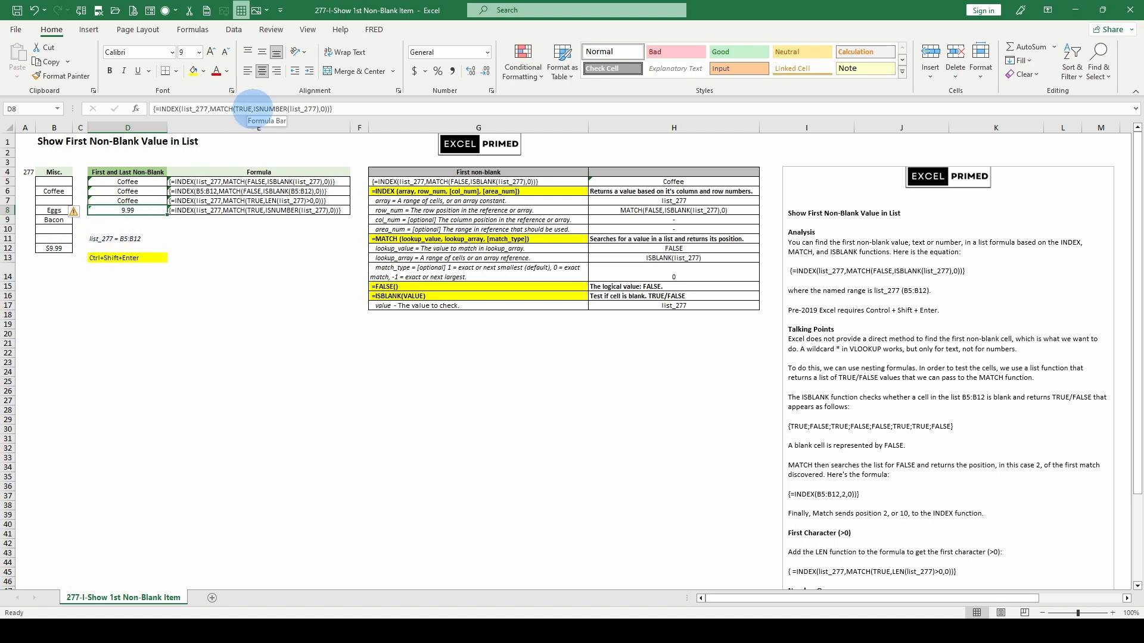
pyautogui.click(254, 108)
pyautogui.moveTo(253, 108); pyautogui.dragTo(320, 108)
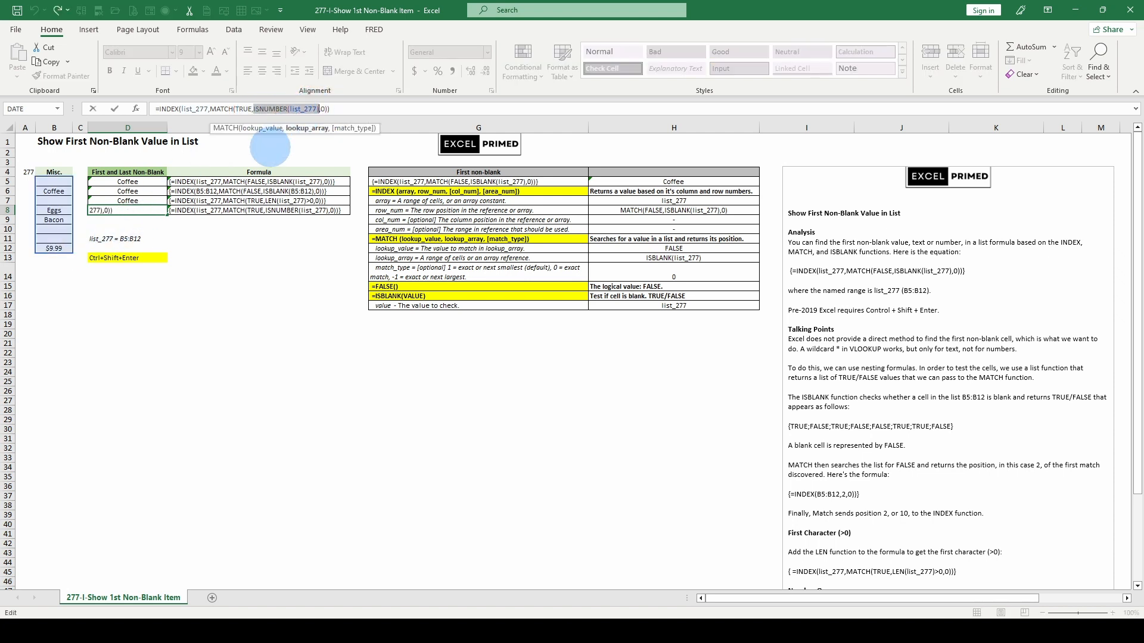
pyautogui.press('F9')
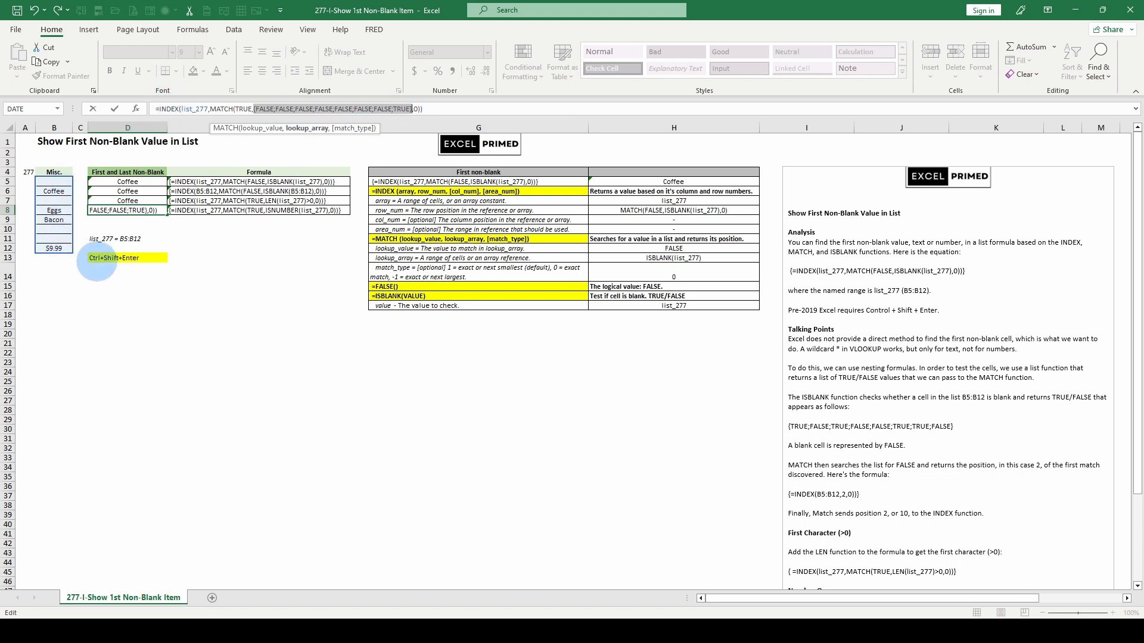
pyautogui.press('Escape')
# - Evaluate the whole MATCH function as the row_num argument of INDEX in D8, discard the edit, and select cell E13
pyautogui.click(245, 107)
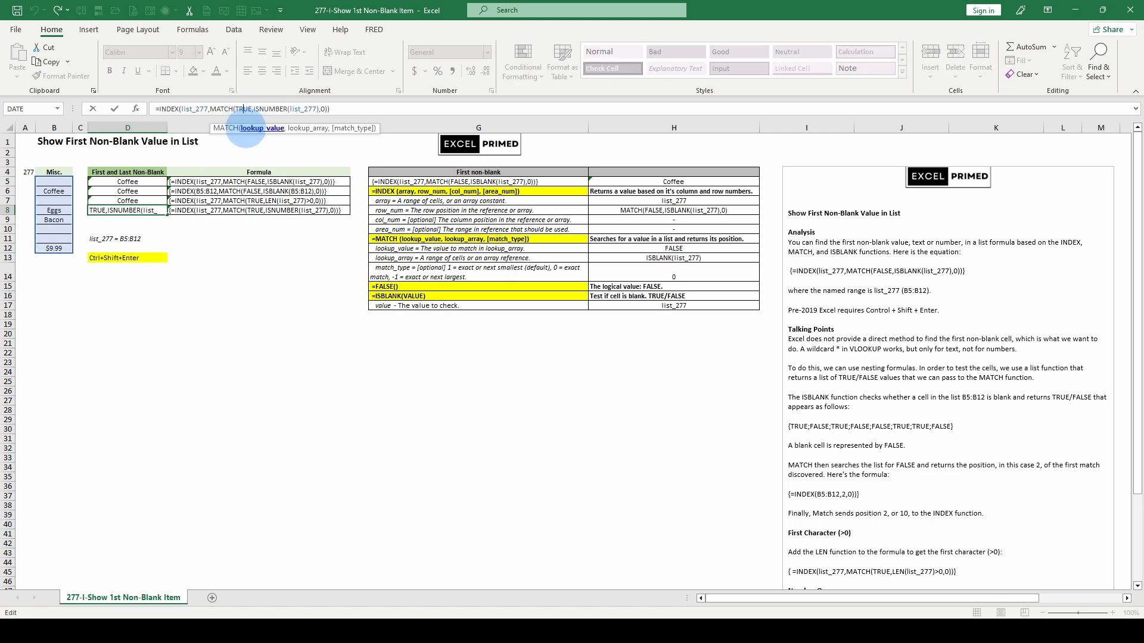
pyautogui.click(215, 129)
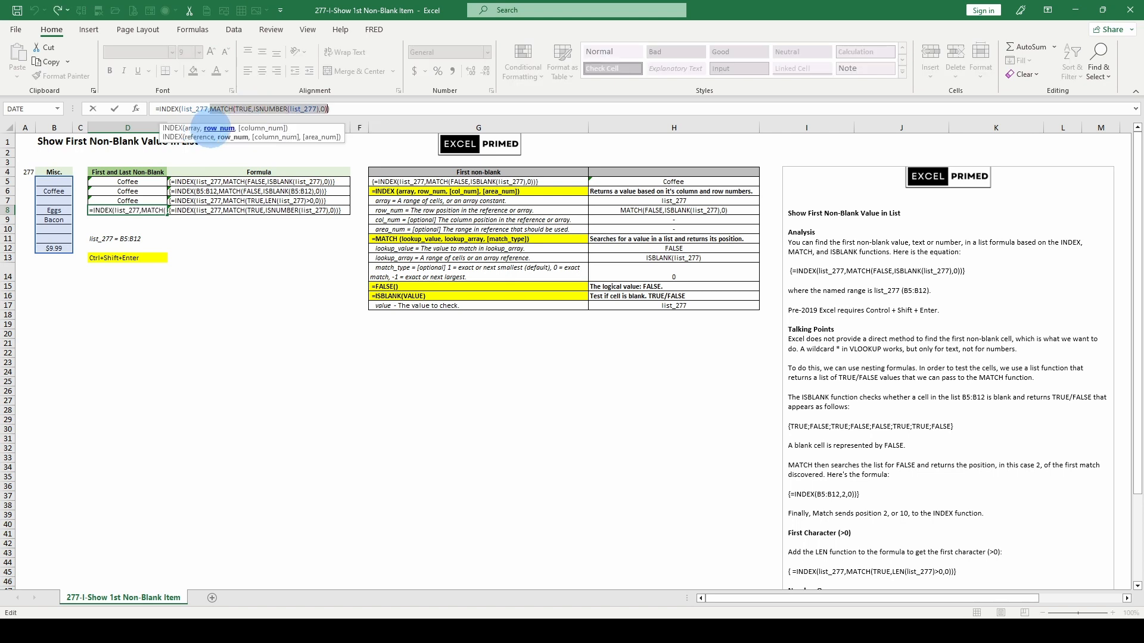
pyautogui.press('F9')
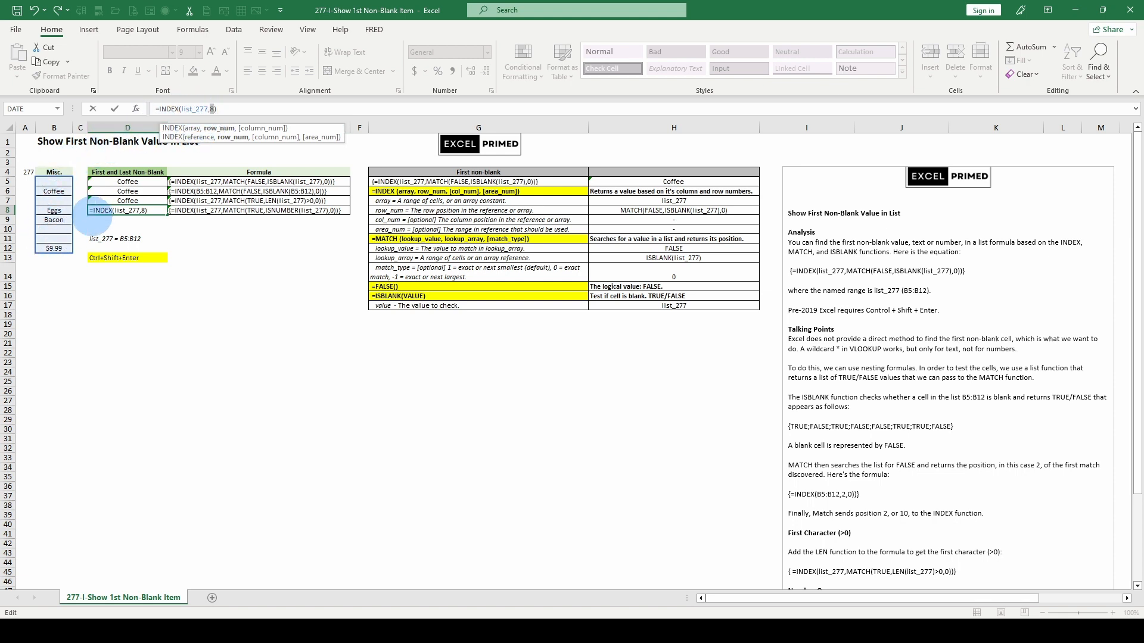
pyautogui.press('Escape')
pyautogui.click(227, 257)
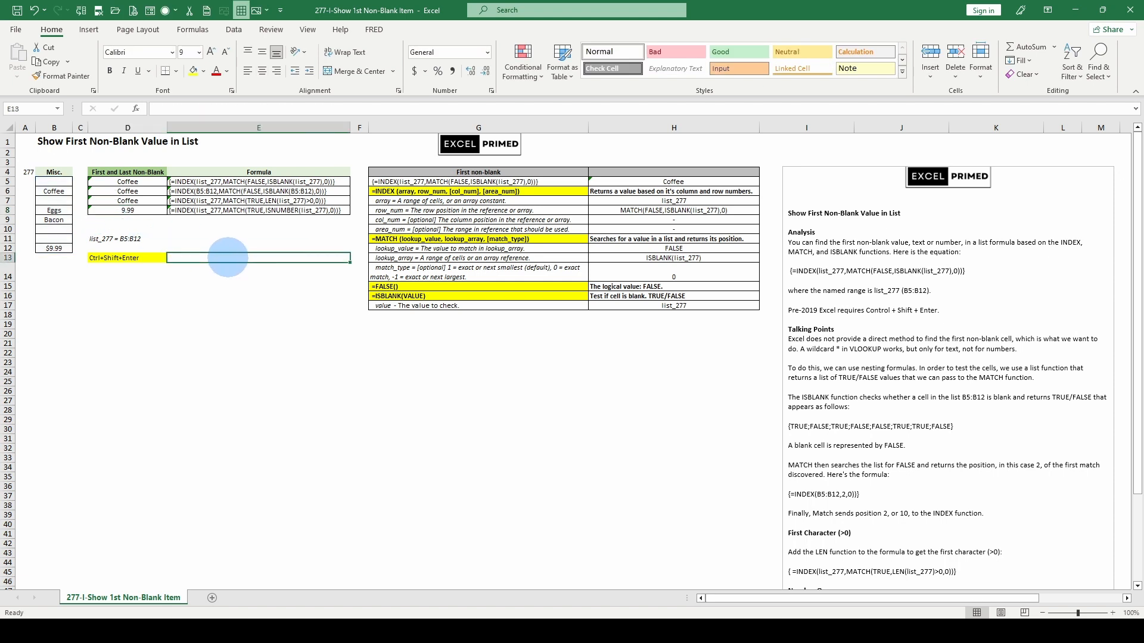